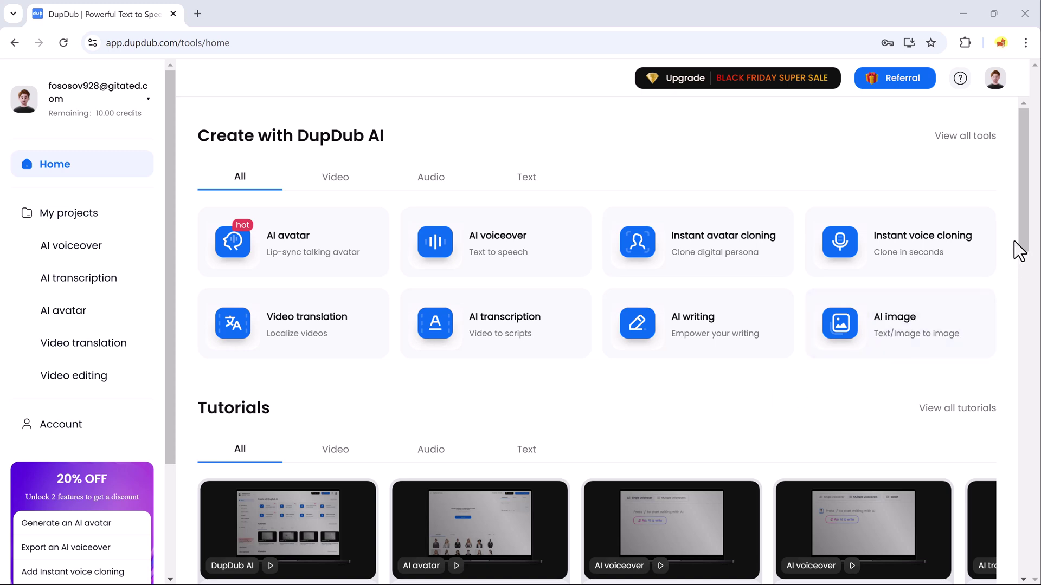
mouse_move(1032, 222)
left_mouse_down()
mouse_move(1038, 557)
mouse_move(1039, 209)
left_mouse_up()
left_click(333, 183)
left_click(420, 187)
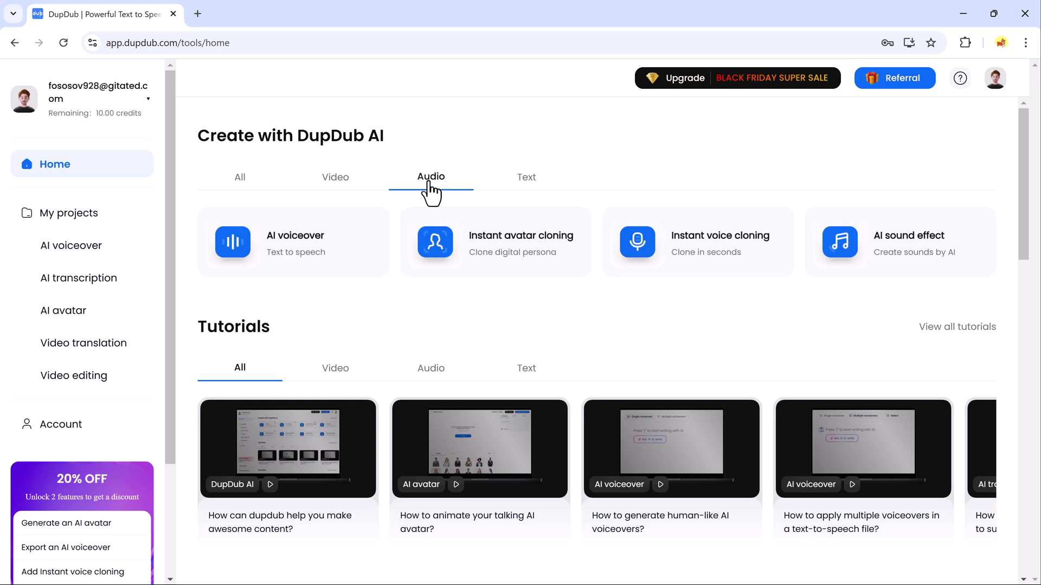
left_click(534, 182)
left_click(245, 187)
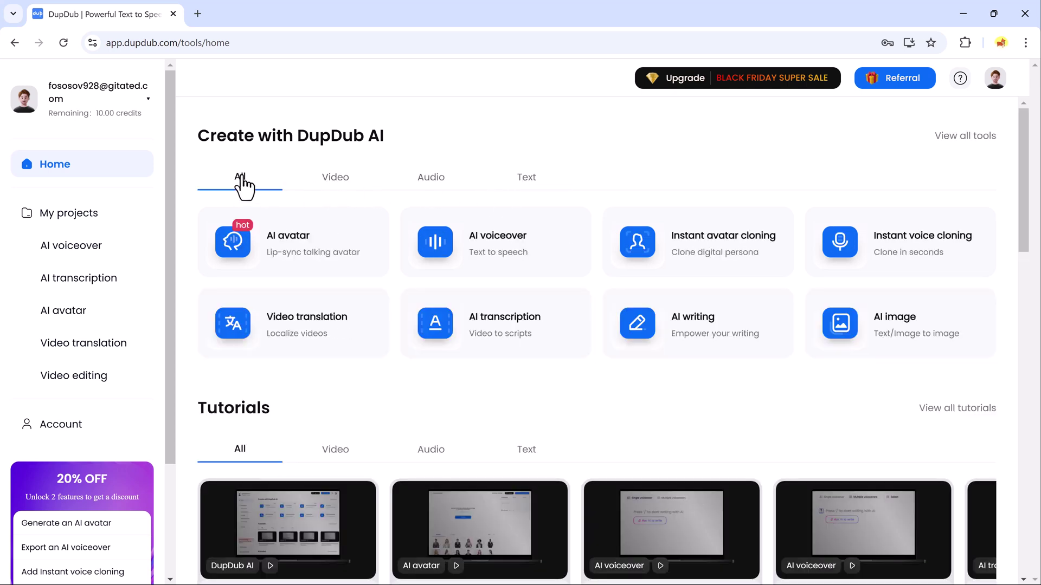
Open the AI Avatar talking-photo editor and browse the Photo avatar template grid.
left_click(303, 246)
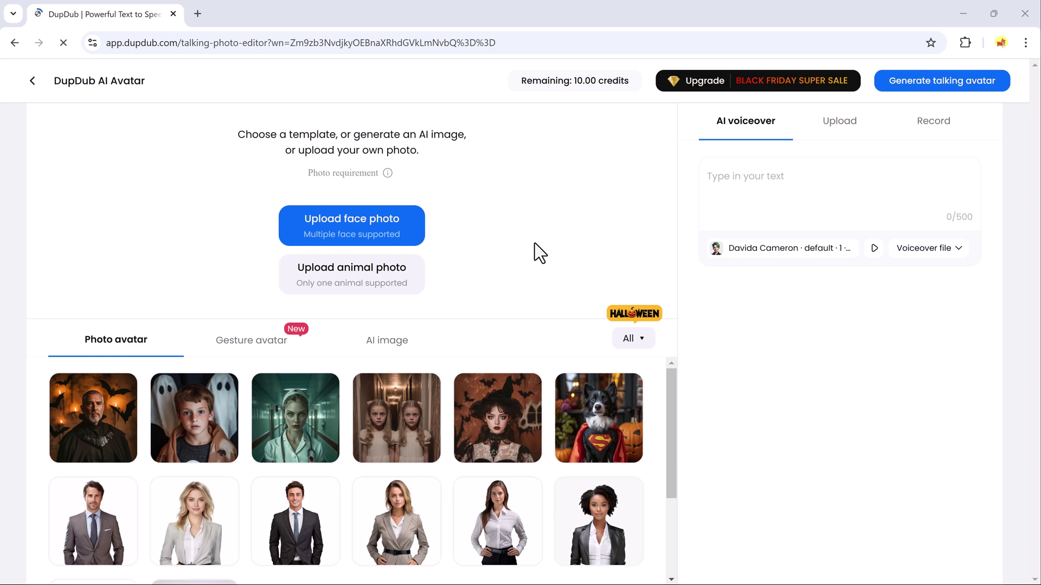
scroll(509, 391, "down", 5)
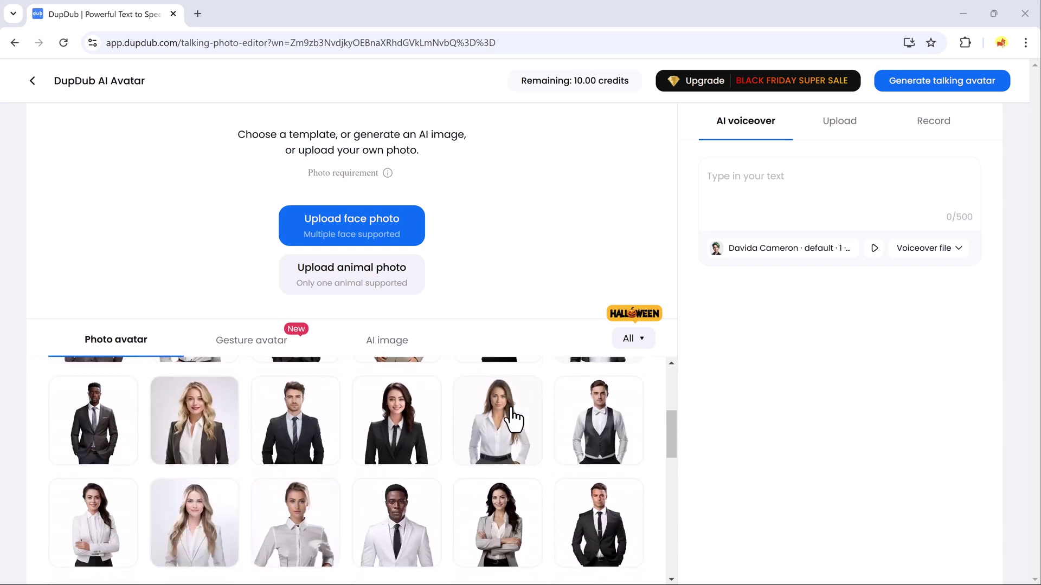
scroll(434, 429, "down", 4)
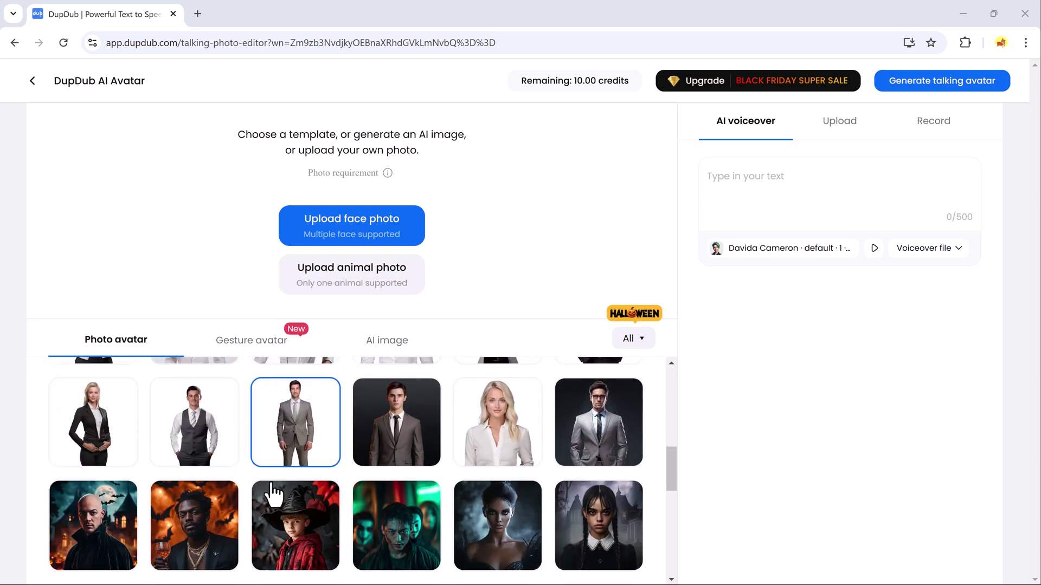
scroll(252, 482, "down", 2)
scroll(253, 482, "up", 5)
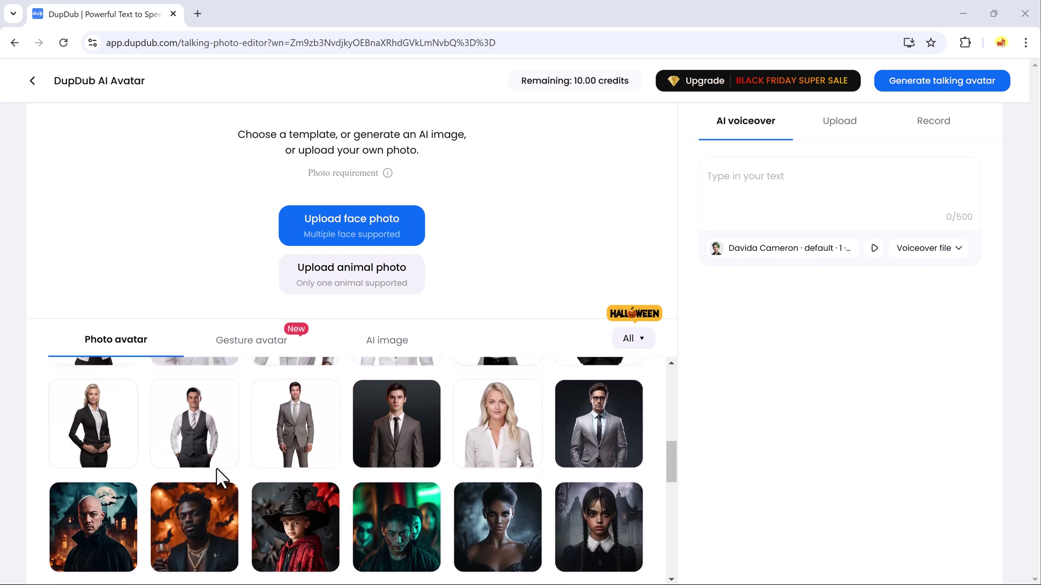
scroll(309, 445, "up", 2)
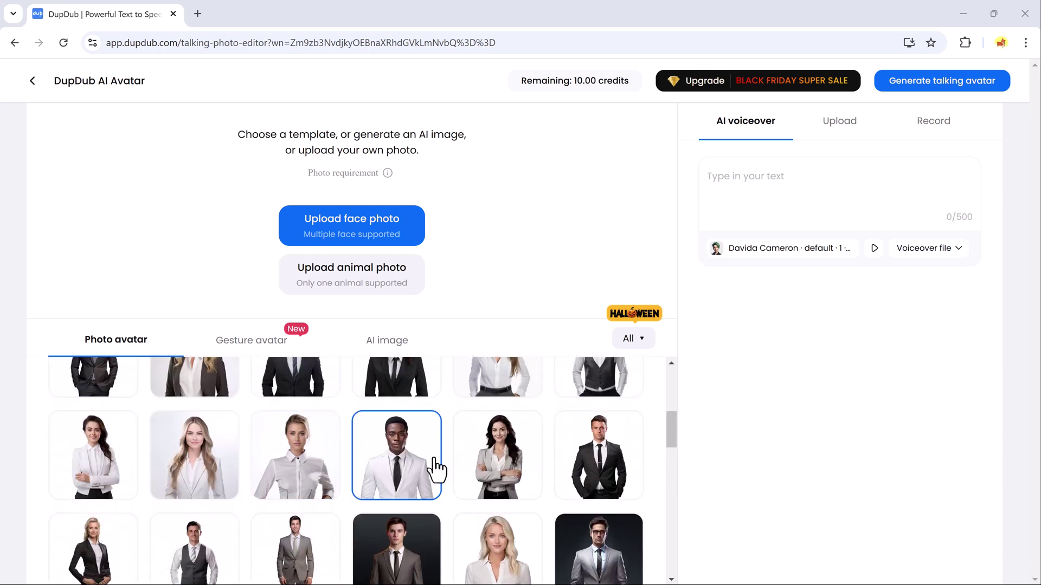
scroll(454, 477, "up", 2)
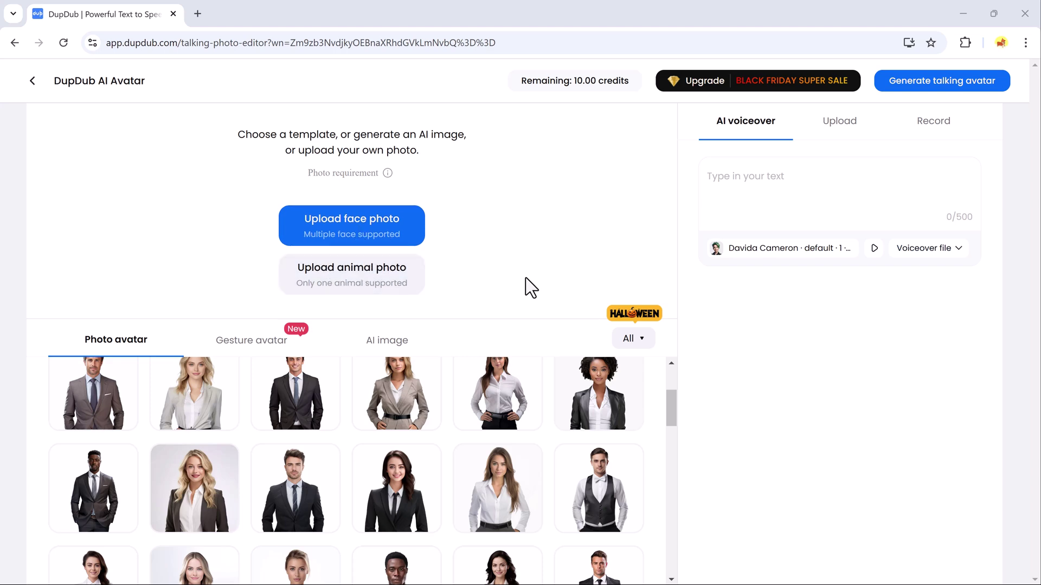
scroll(388, 514, "up", 1)
scroll(386, 513, "up", 1)
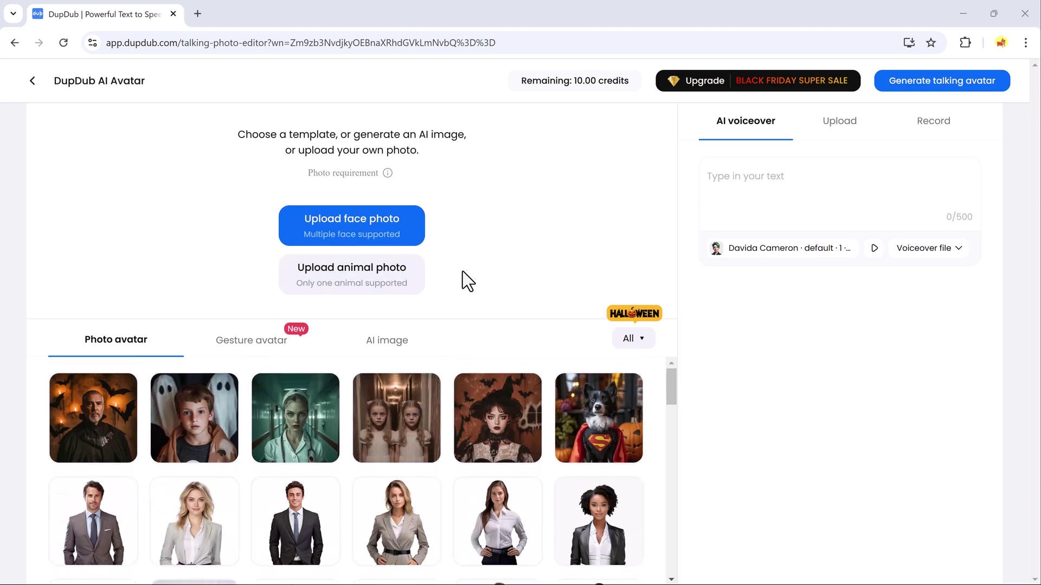
scroll(423, 418, "down", 3)
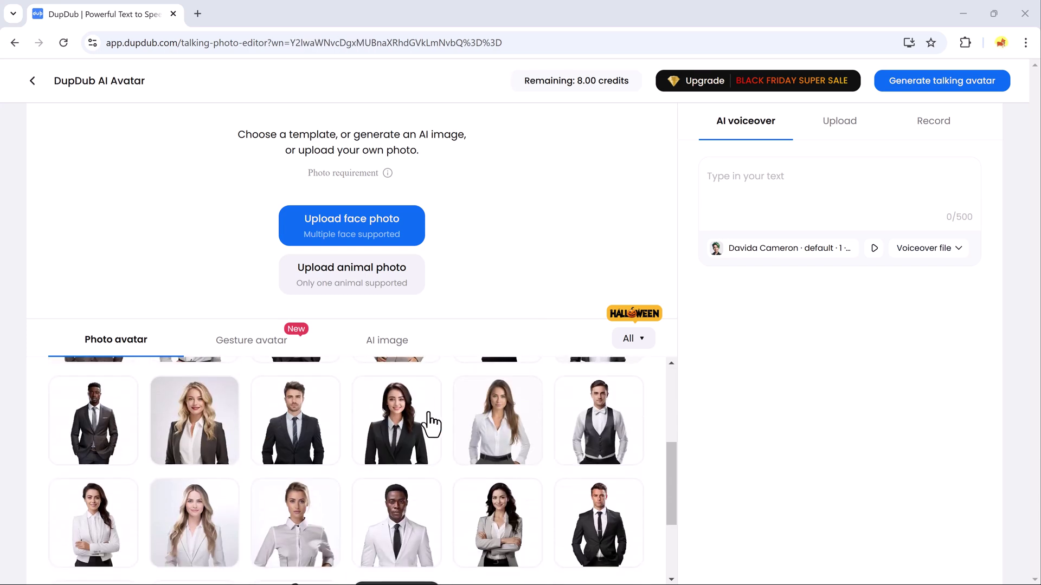
scroll(489, 467, "up", 1)
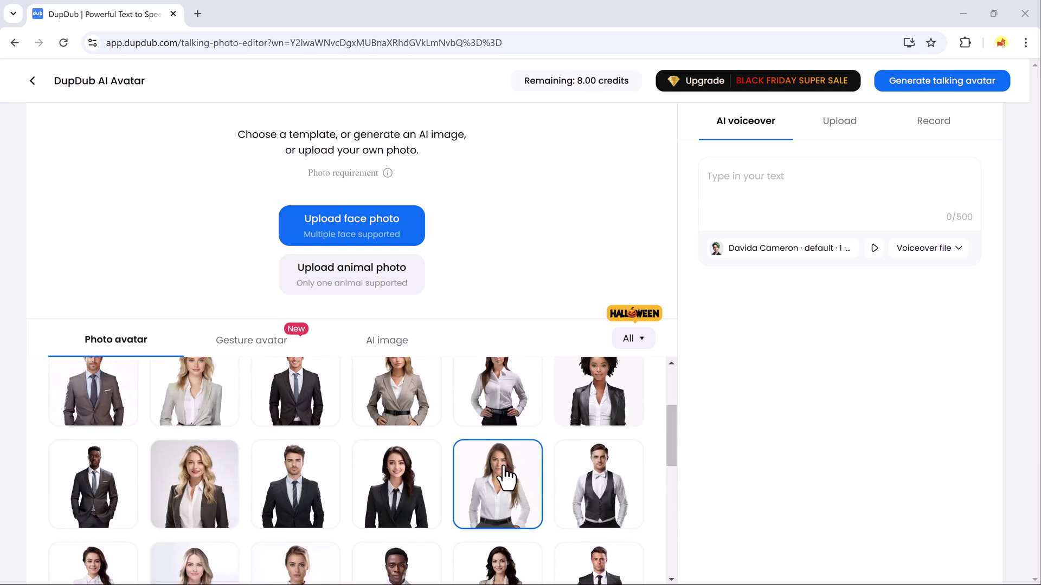
Pick the man-in-vest avatar and try square, rectangle and ellipse crops and face swap without applying.
left_click(615, 501)
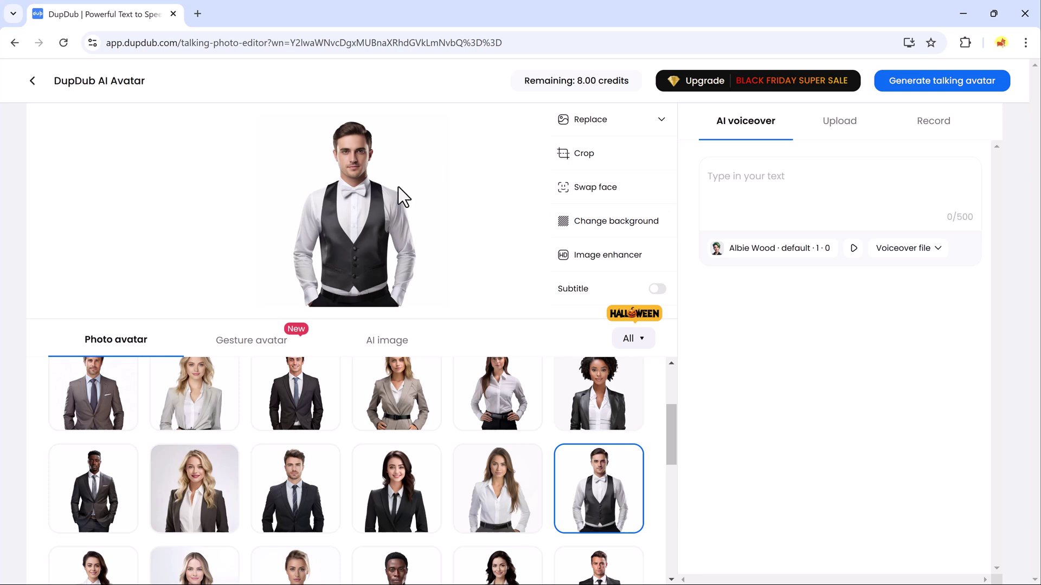
left_click(593, 161)
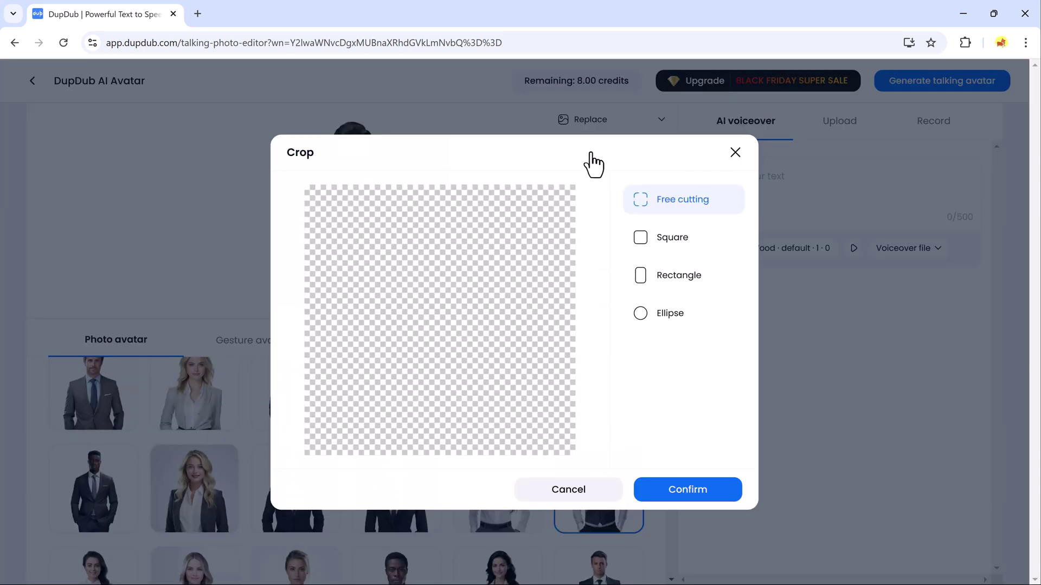
left_click_drag(603, 306, 574, 326)
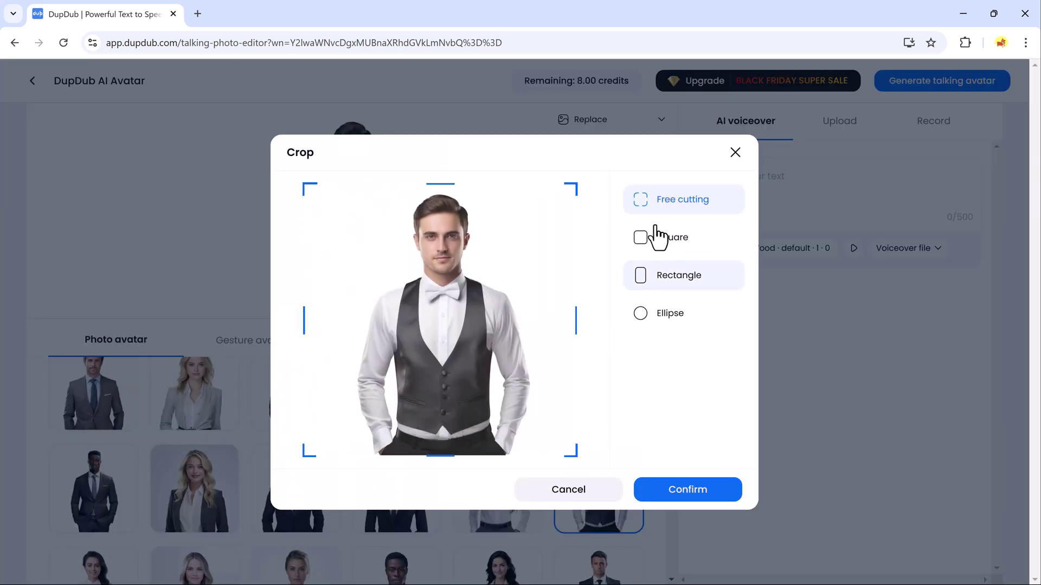
left_click(658, 237)
left_click(658, 275)
left_click(656, 313)
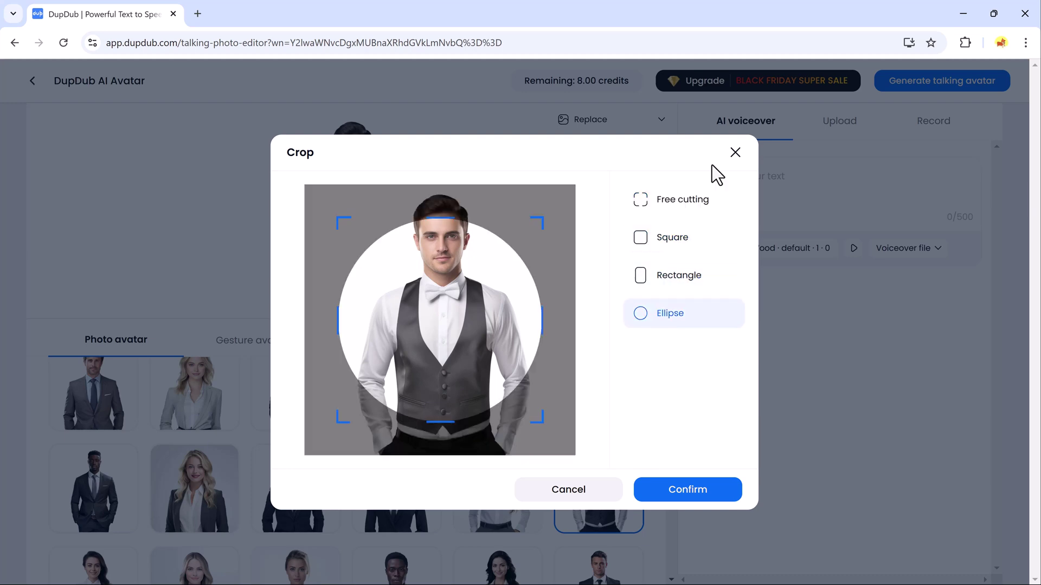
left_click(735, 154)
left_click(590, 198)
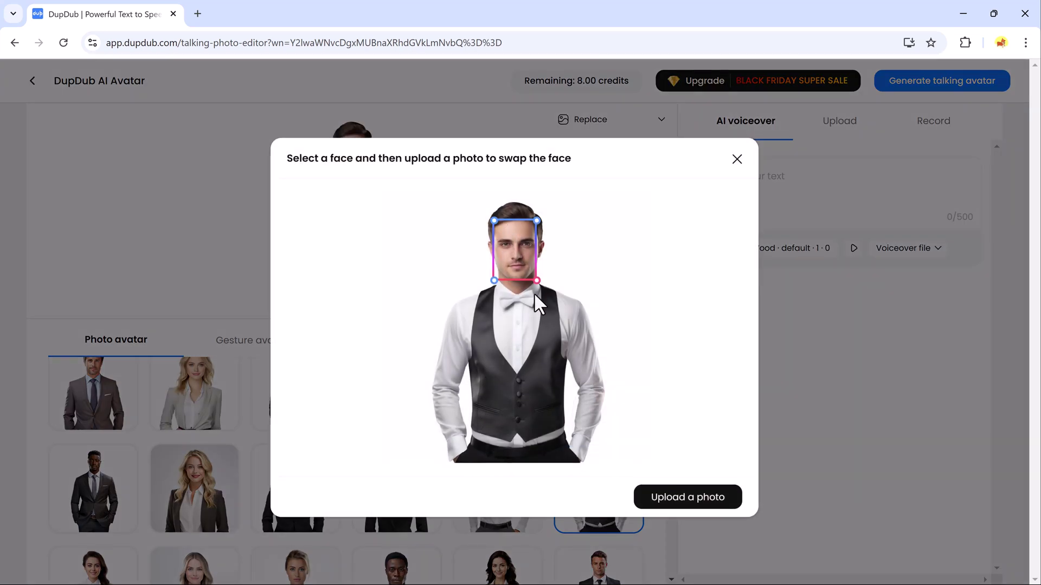
left_click(737, 159)
Give the avatar a solid green background and confirm it.
left_click(595, 221)
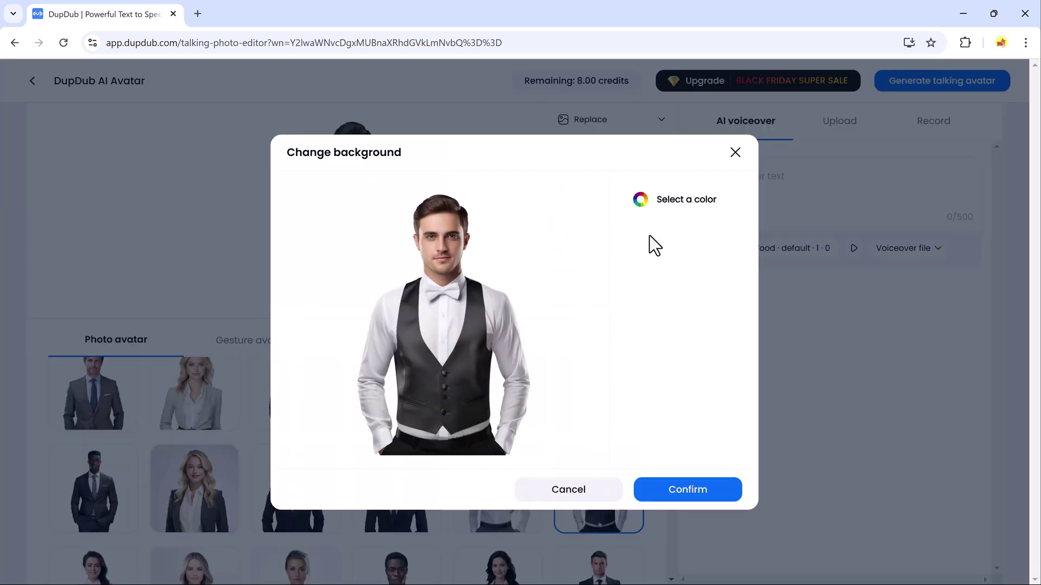
left_click(641, 199)
left_click(819, 295)
left_click_drag(819, 295, 822, 268)
left_click(686, 490)
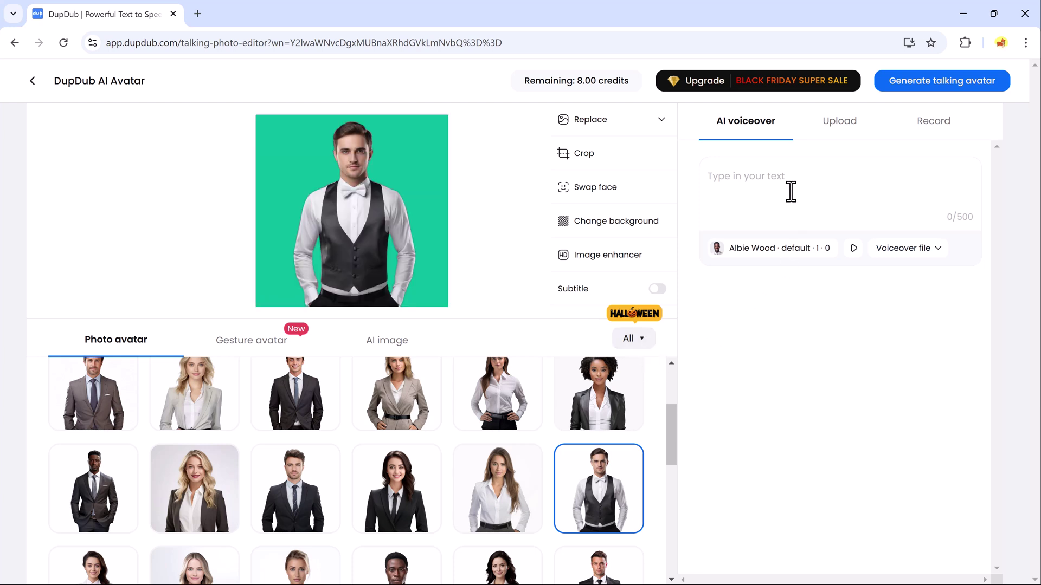
Paste the DupDub description into the voiceover text as the avatar's script.
right_click(752, 176)
left_click(800, 330)
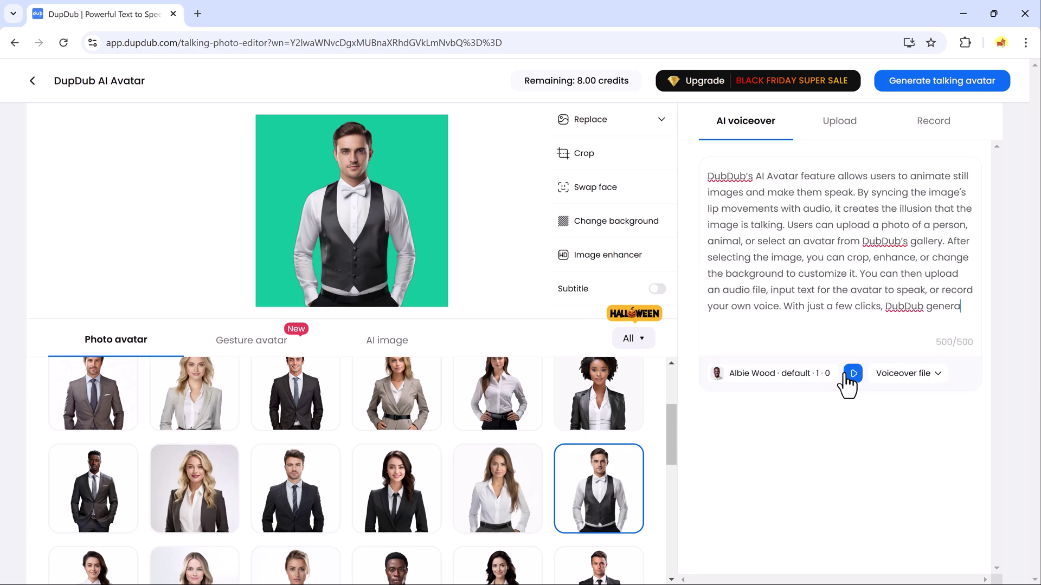
left_click(807, 376)
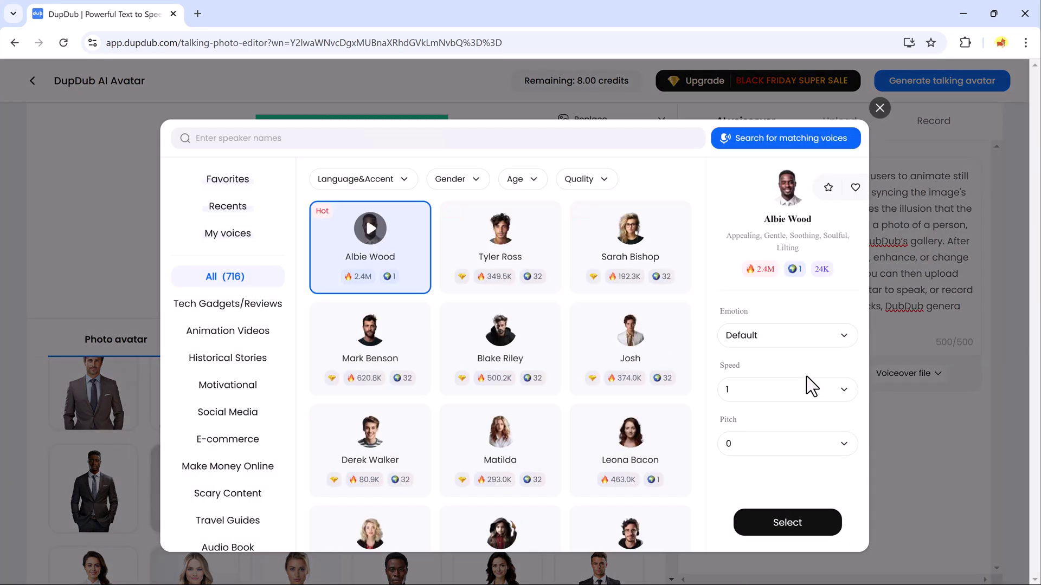
Preview the Jenson Moore, Liam, Cheeky Squirrel, Maxwell Reed and Ryan Brooks voices, then stop Ryan Brooks.
left_click(368, 233)
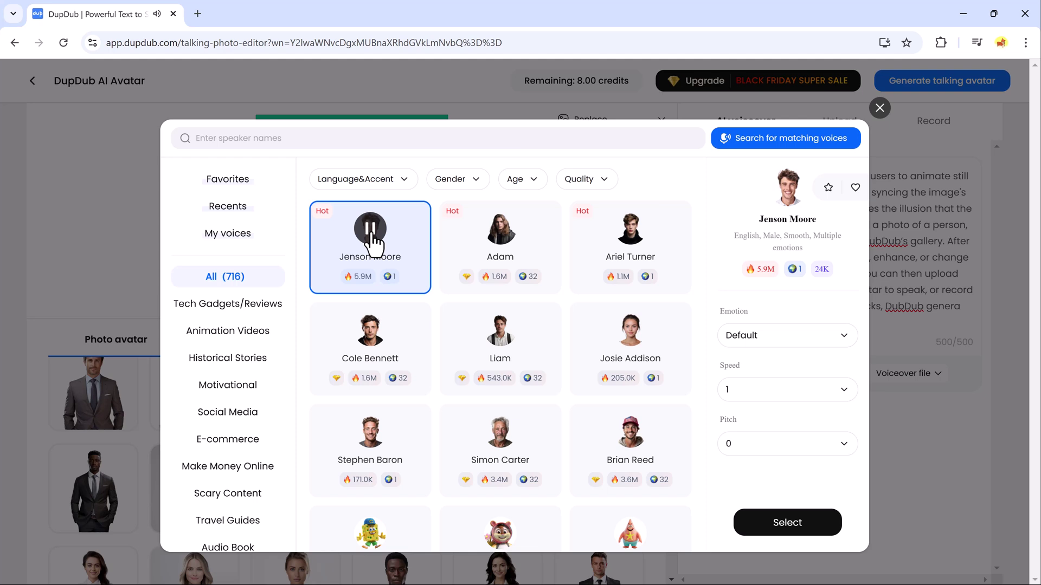
left_click(501, 334)
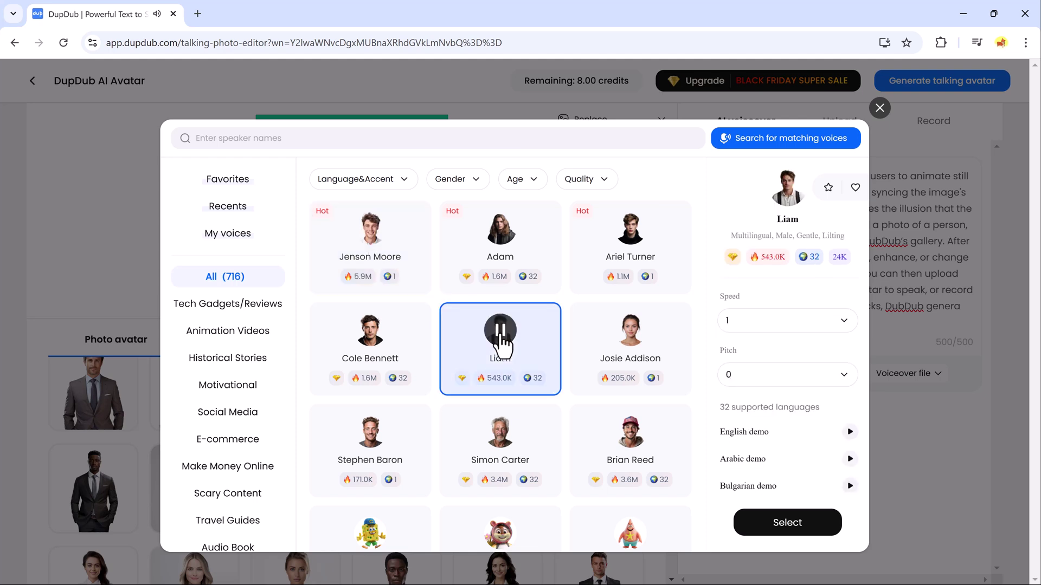
scroll(501, 338, "down", 4)
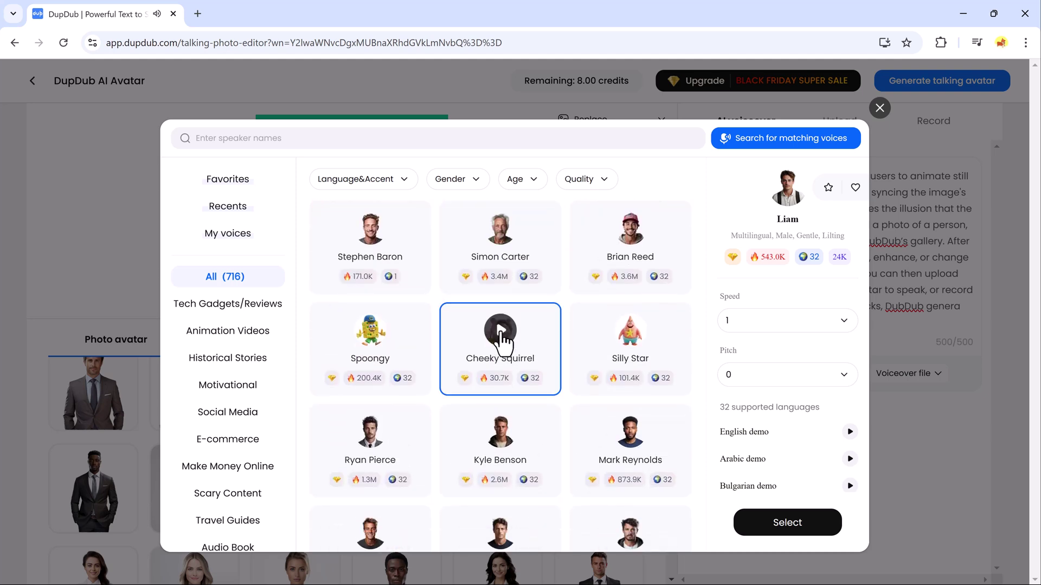
left_click(499, 331)
scroll(504, 336, "down", 5)
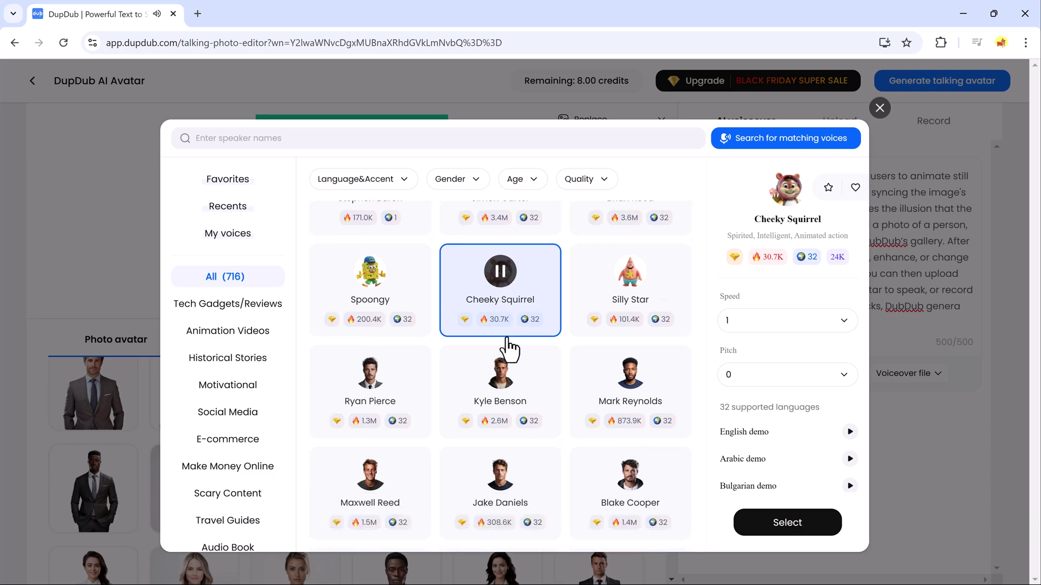
left_click(377, 268)
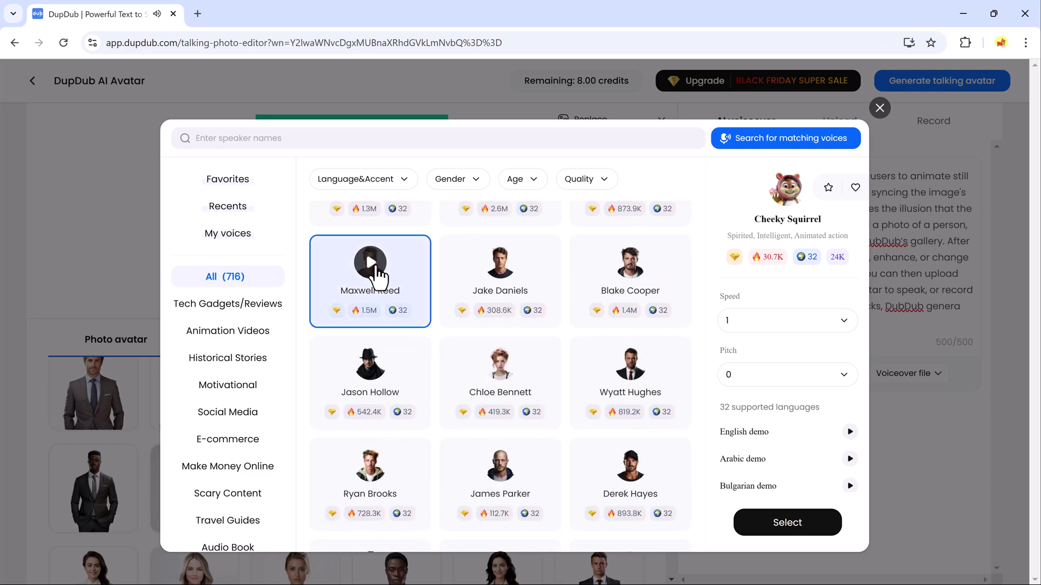
scroll(535, 319, "down", 5)
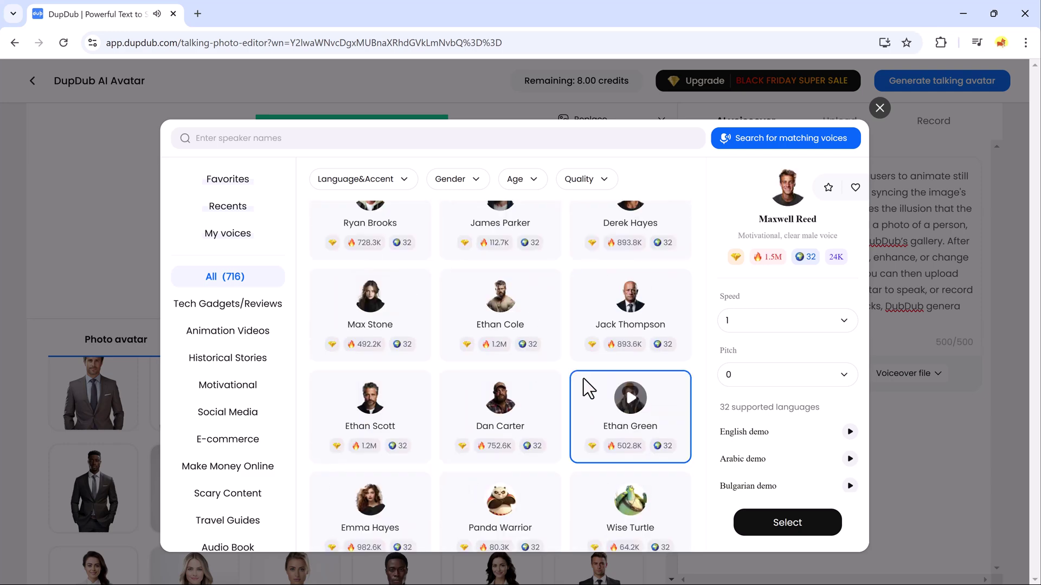
scroll(590, 382, "down", 2)
scroll(378, 279, "up", 3)
left_click(378, 279)
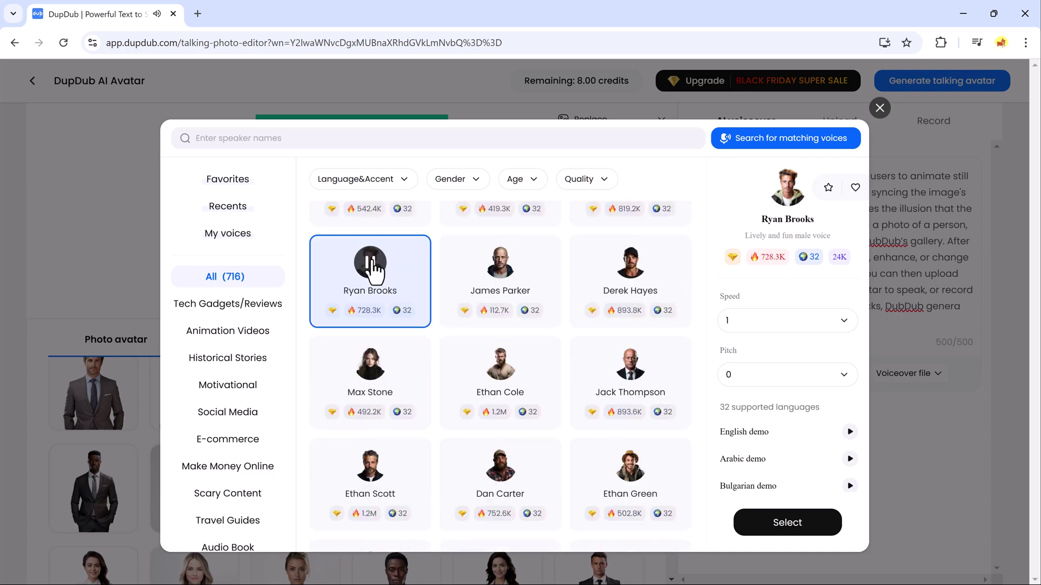
left_click(372, 264)
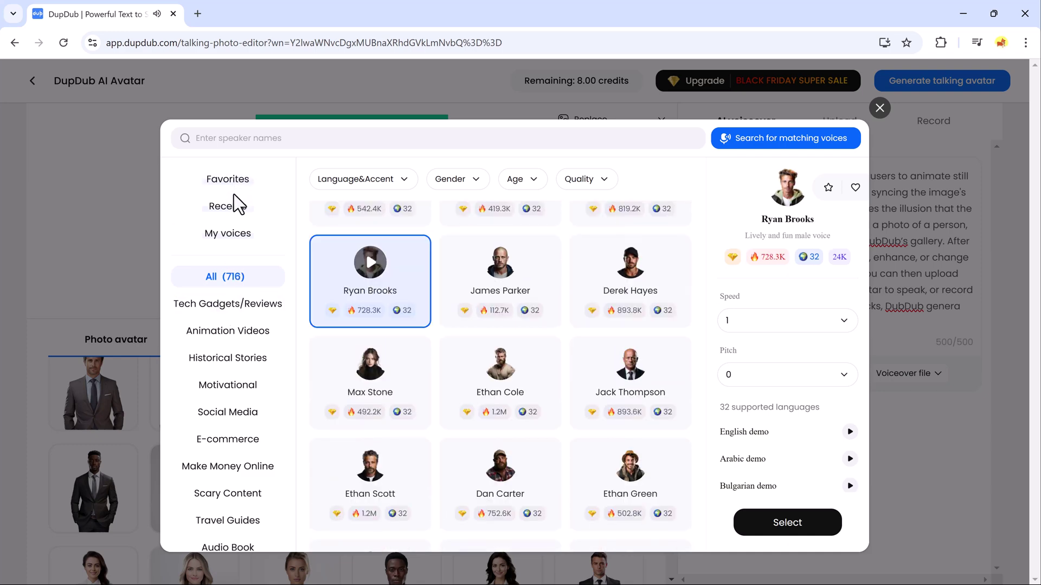
View the empty My voices list, then try YouTube, TikTok, Facebook, Instagram and other-URL sources for matching voices.
left_click(228, 239)
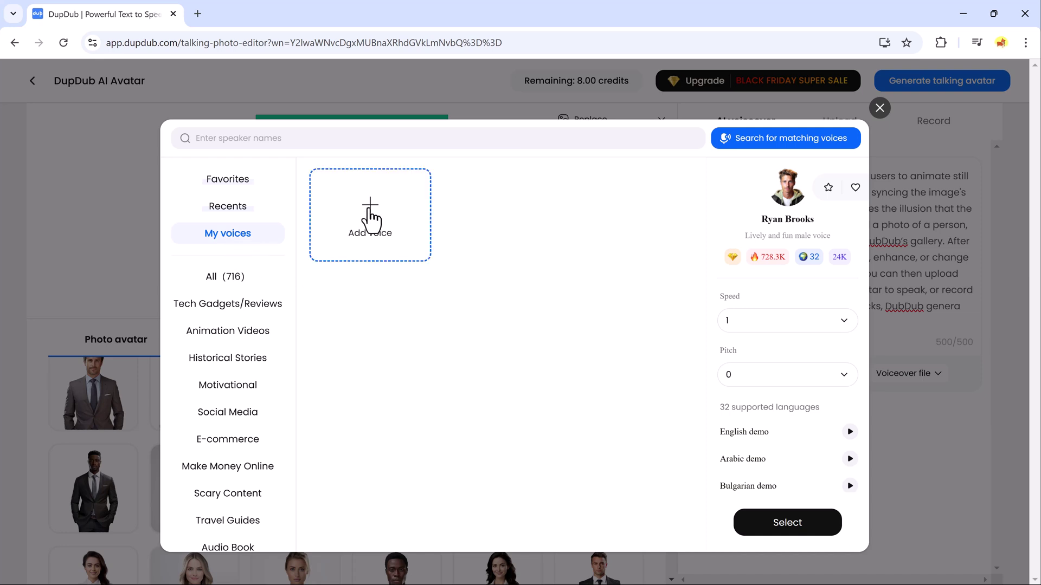
scroll(258, 324, "down", 3)
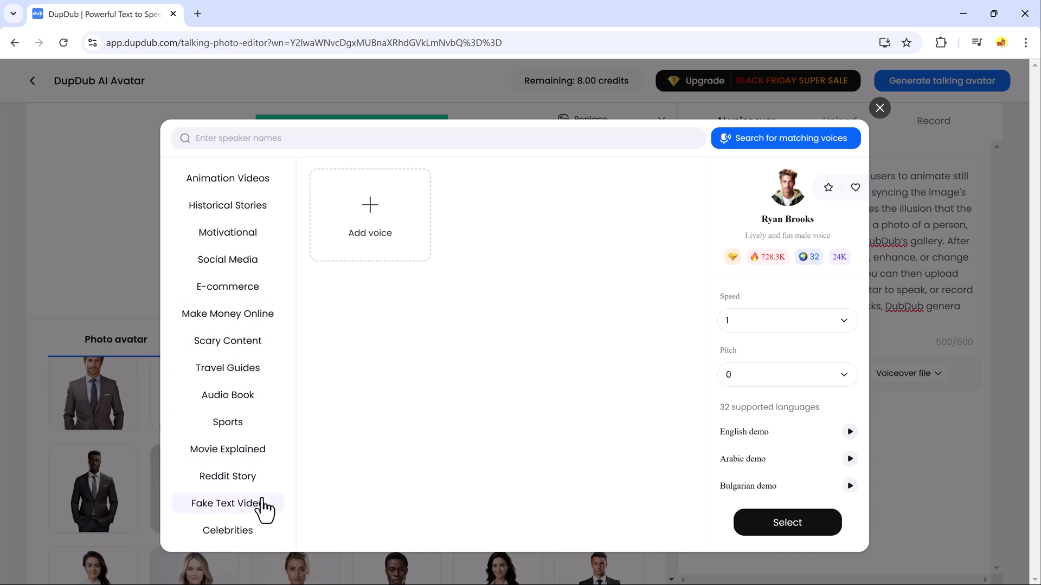
left_click(776, 142)
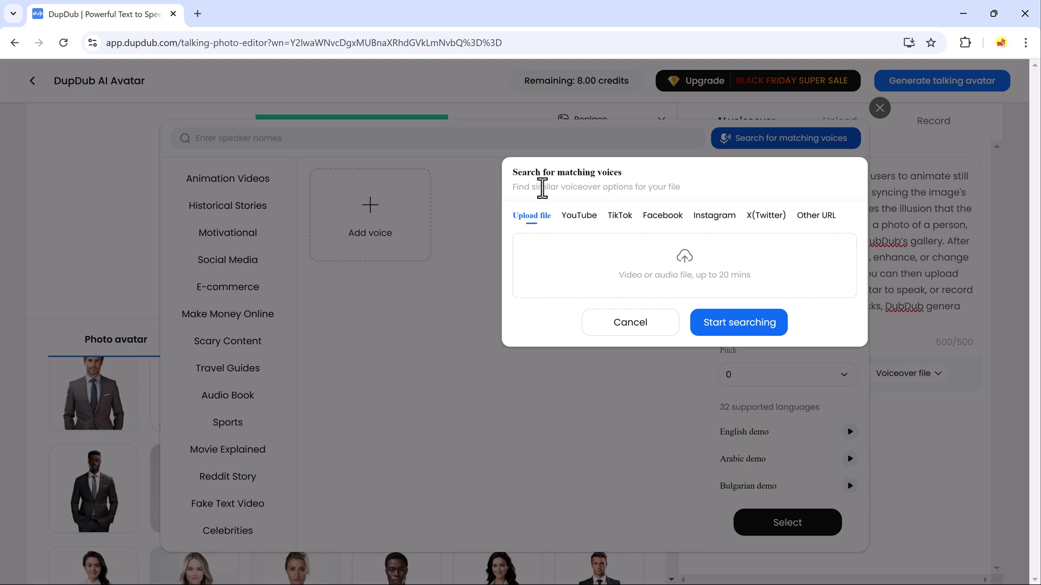
left_click(580, 217)
left_click(624, 217)
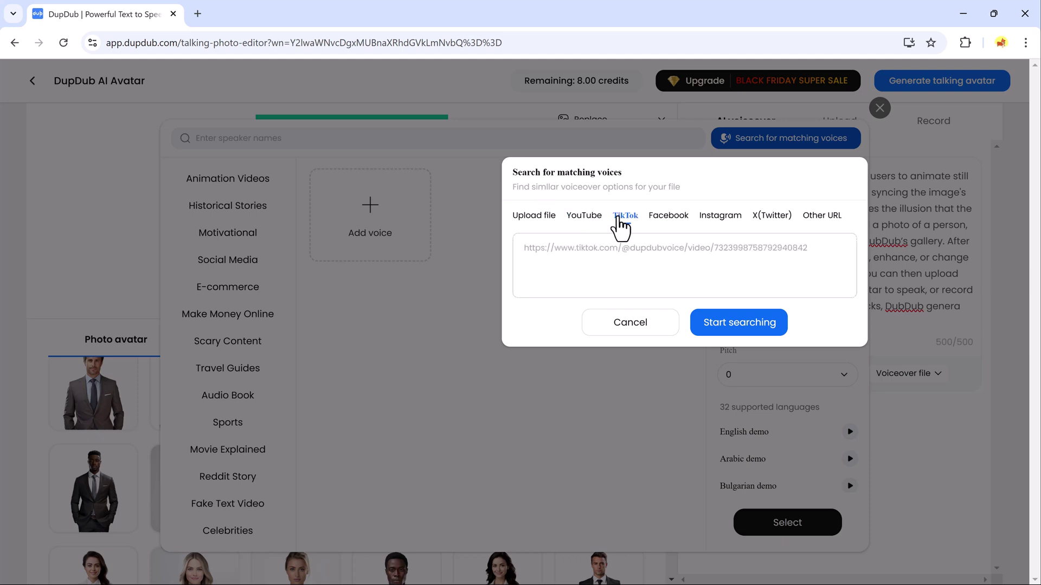
left_click(657, 220)
left_click(713, 219)
left_click(804, 218)
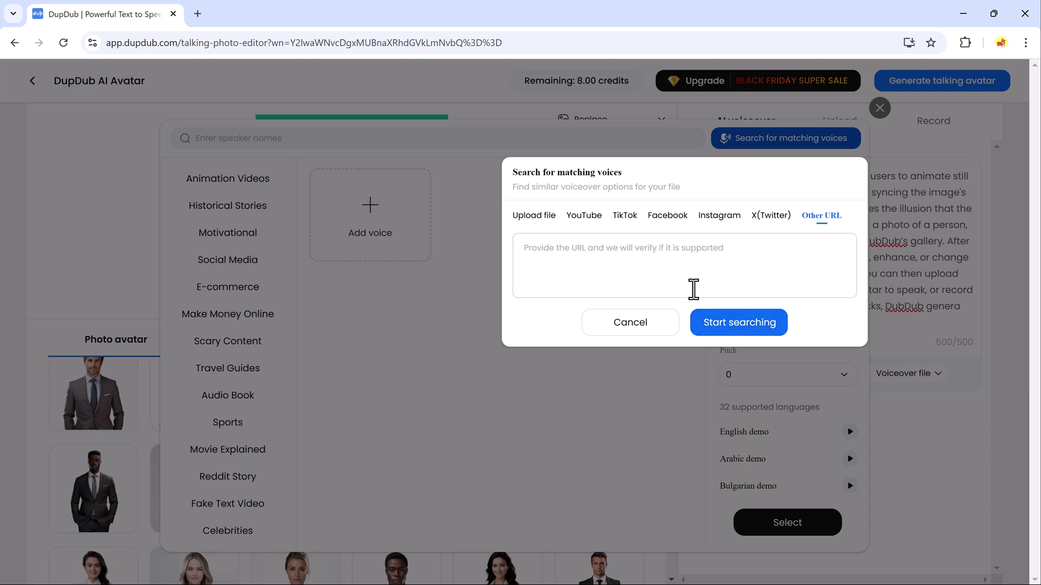
Switch the sample source back to file upload and cancel the file browser without a file.
left_click(533, 219)
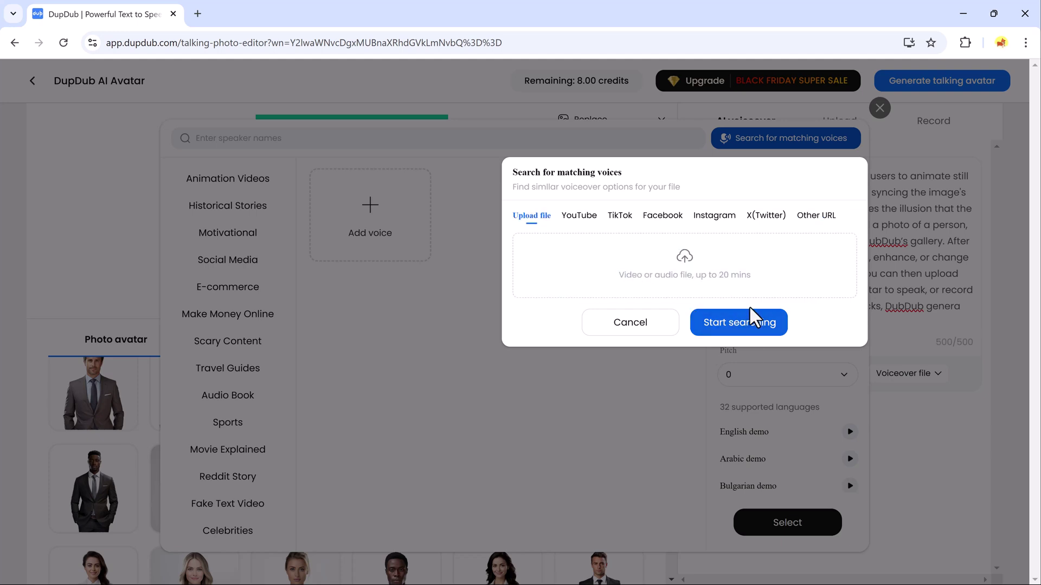
left_click(676, 259)
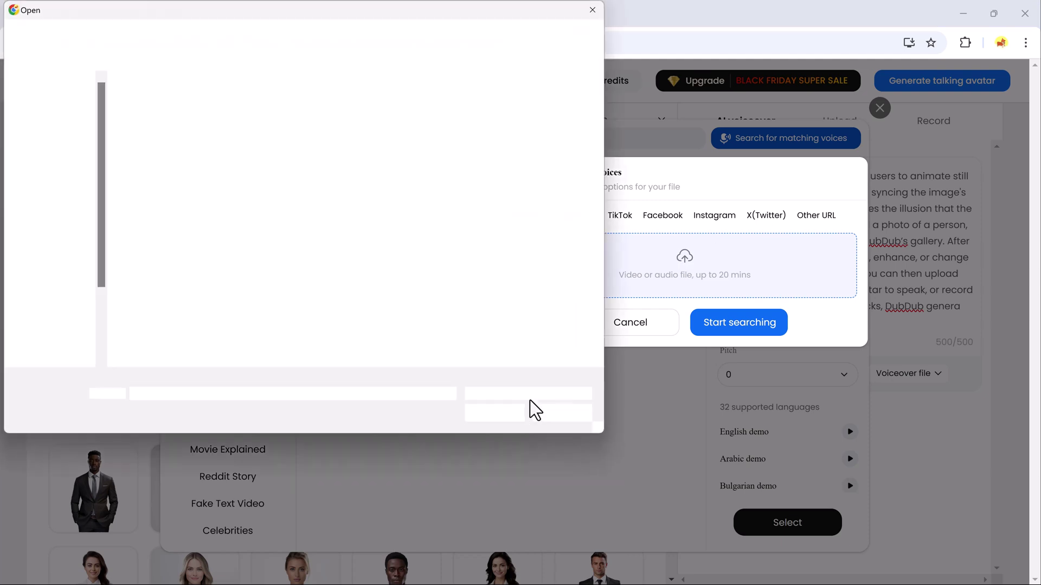
left_click(594, 10)
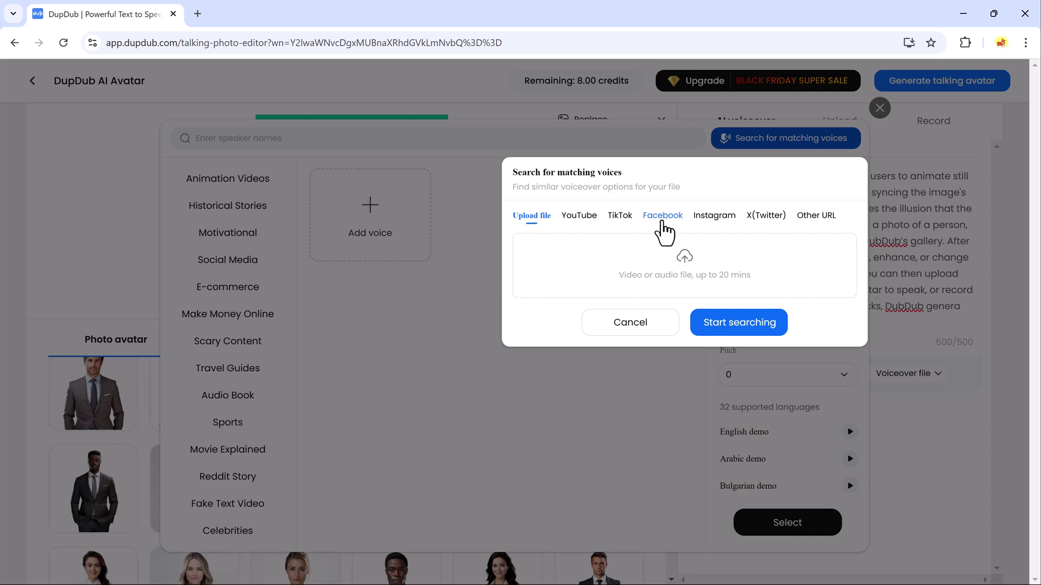
Confirm Ryan Brooks as the voice, generate the talking avatar, and play the 26-second Untitled video.
left_click(880, 108)
left_click(751, 515)
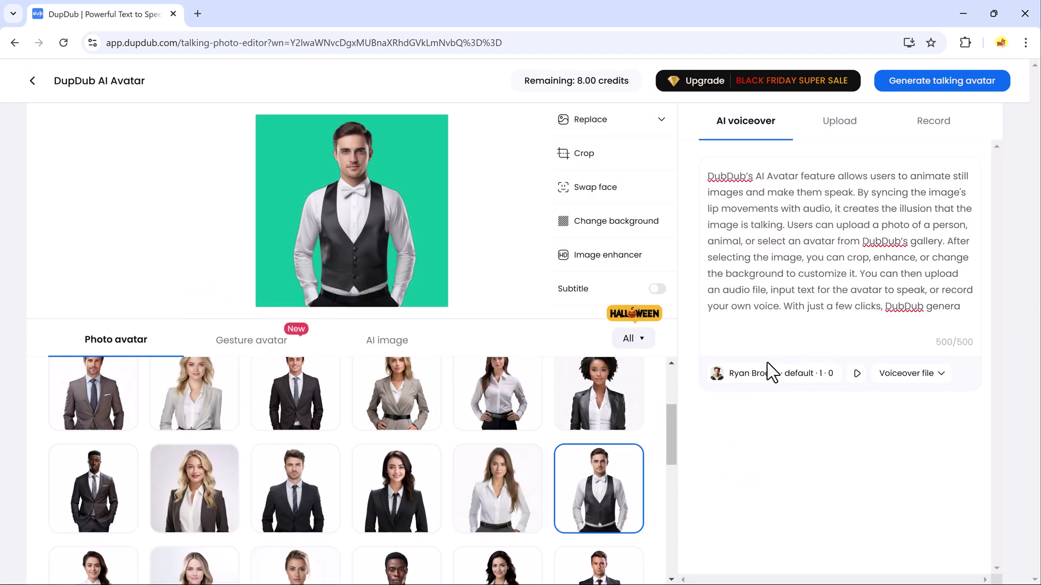
left_click(916, 87)
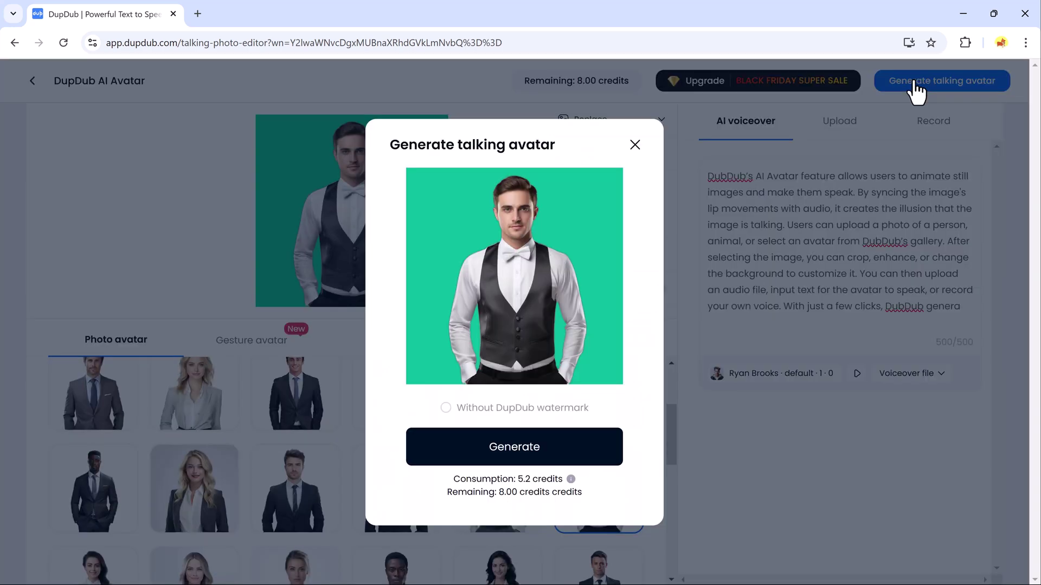
left_click(519, 450)
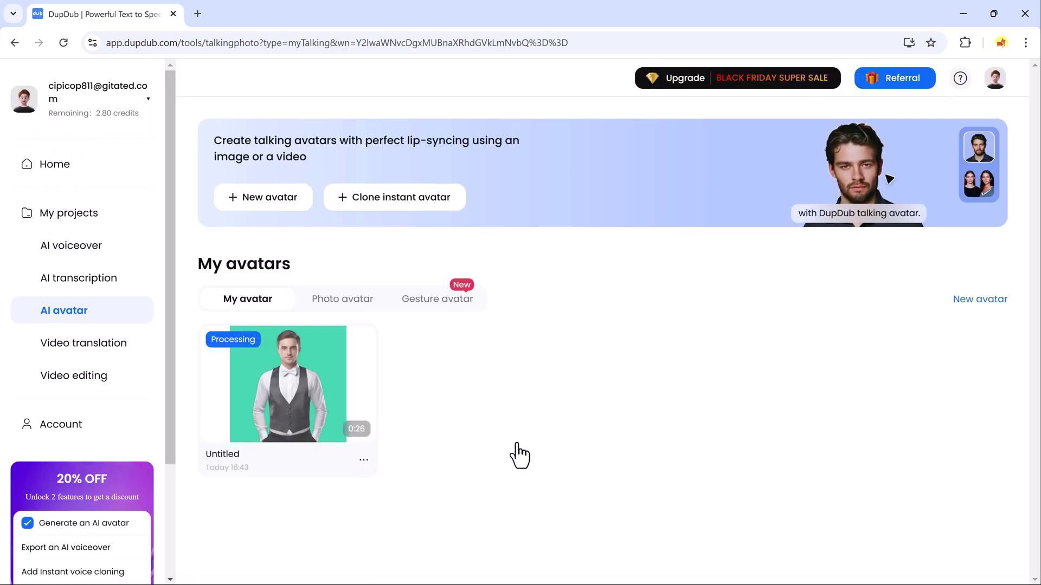
left_click(267, 380)
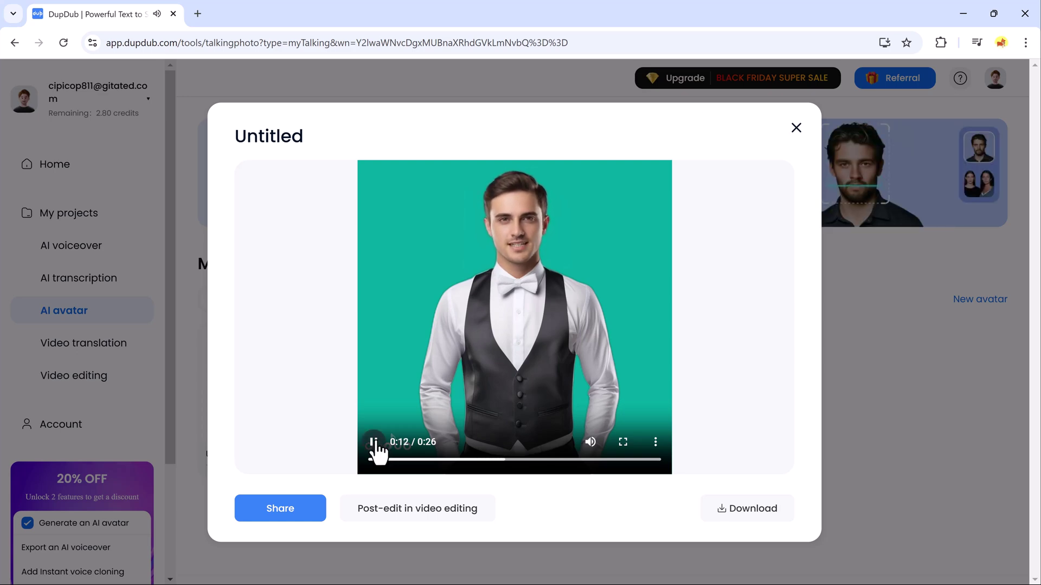
left_click(375, 444)
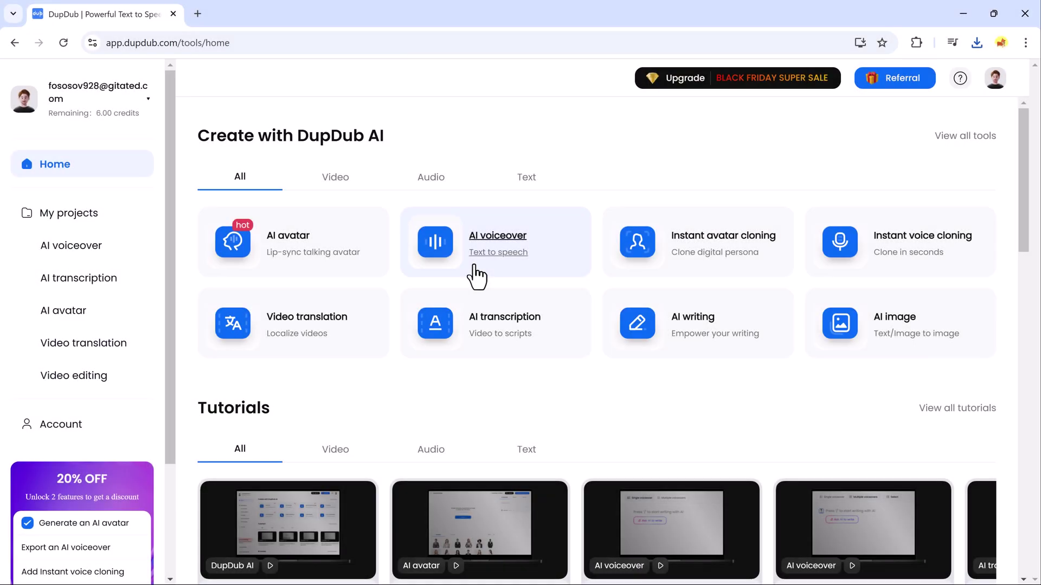
Open the AI voiceover editor and have the AI writing assistant continue the script.
left_click(477, 277)
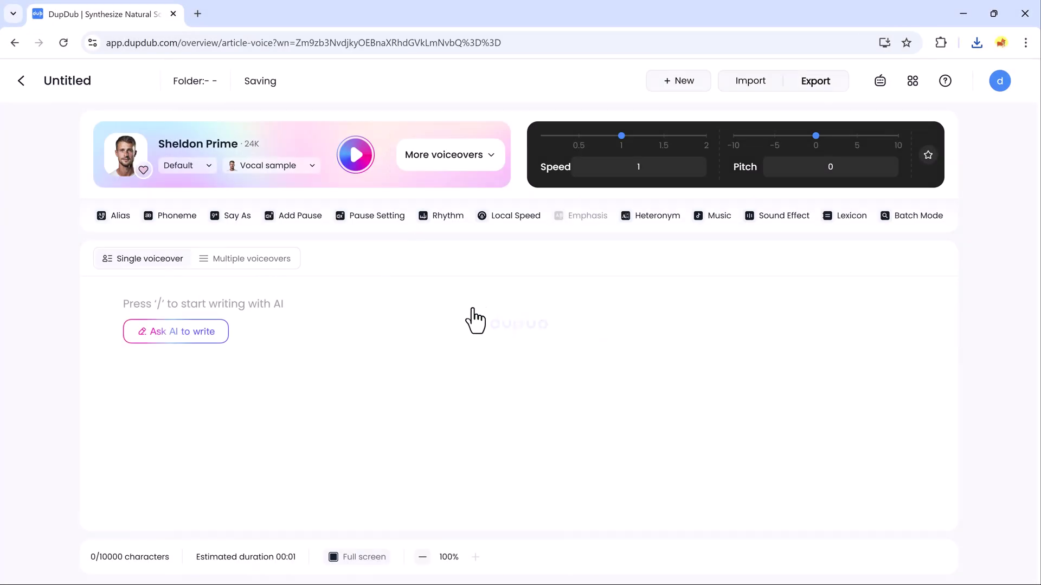
left_click(196, 333)
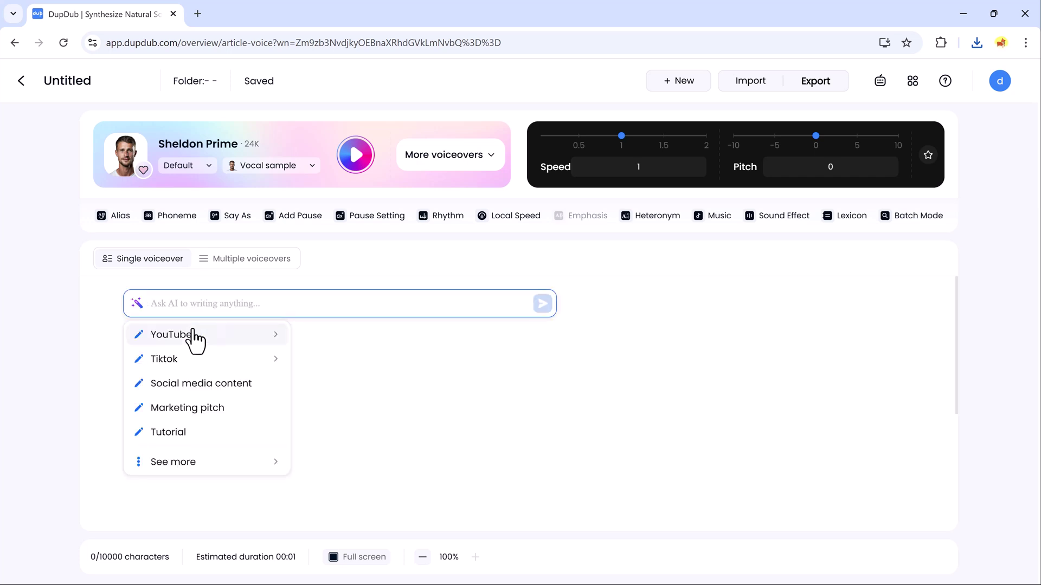
key("Escape")
type(".")
left_click(219, 336)
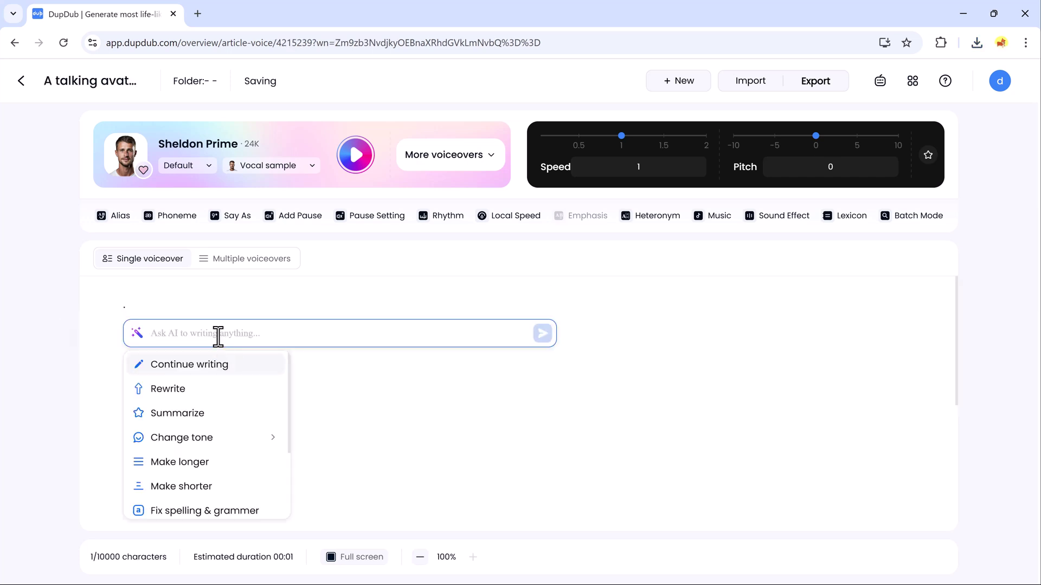
left_click(220, 365)
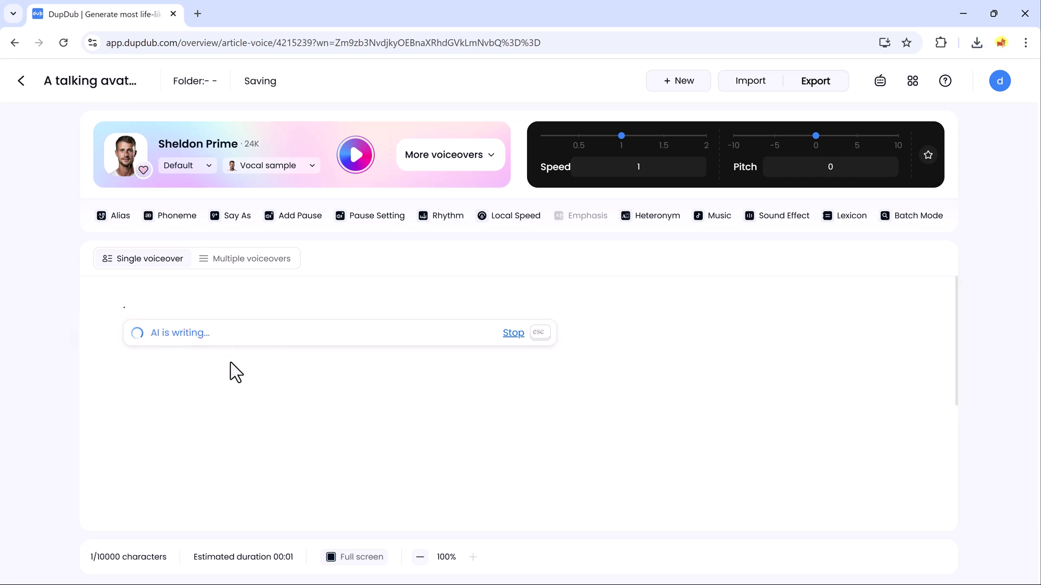
Ask the AI to 'Write on Internet in 100', accept the Internet paragraph, and play it.
left_click(193, 314)
type("Write on")
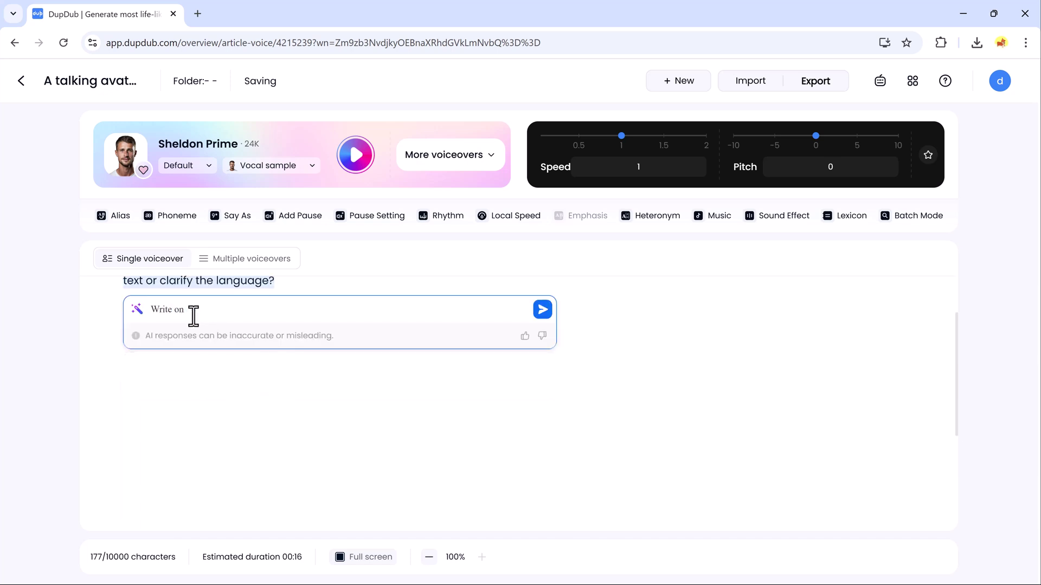
type(" Internet in 100")
key("Return")
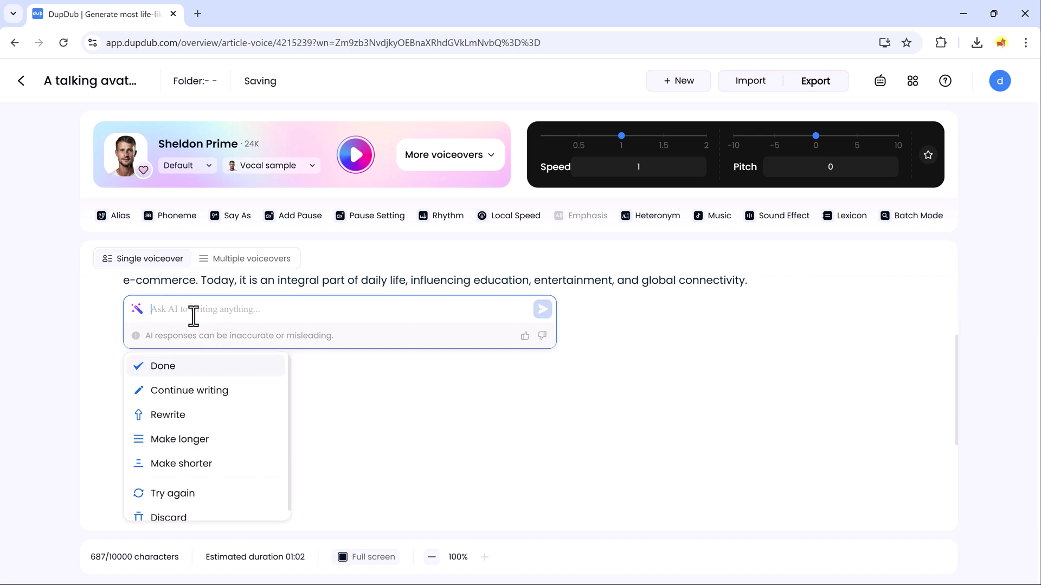
left_click(587, 401)
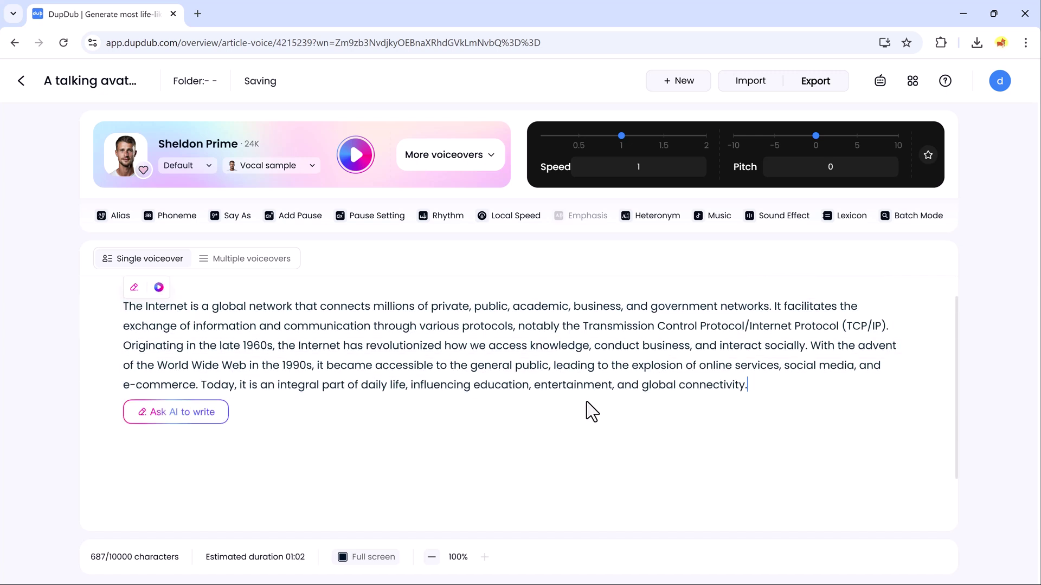
scroll(586, 402, "down", 1)
scroll(528, 285, "up", 2)
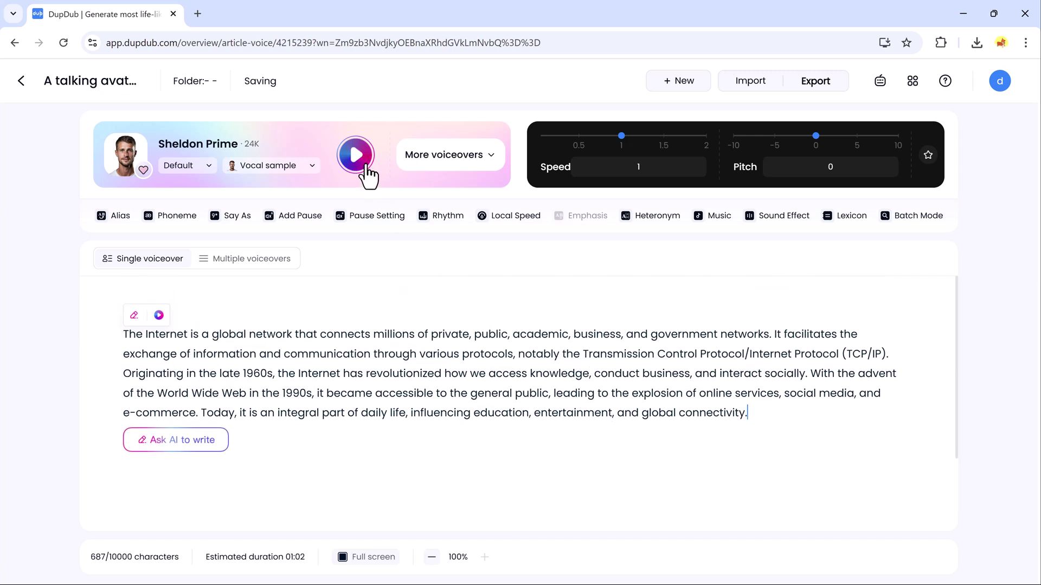
left_click(356, 156)
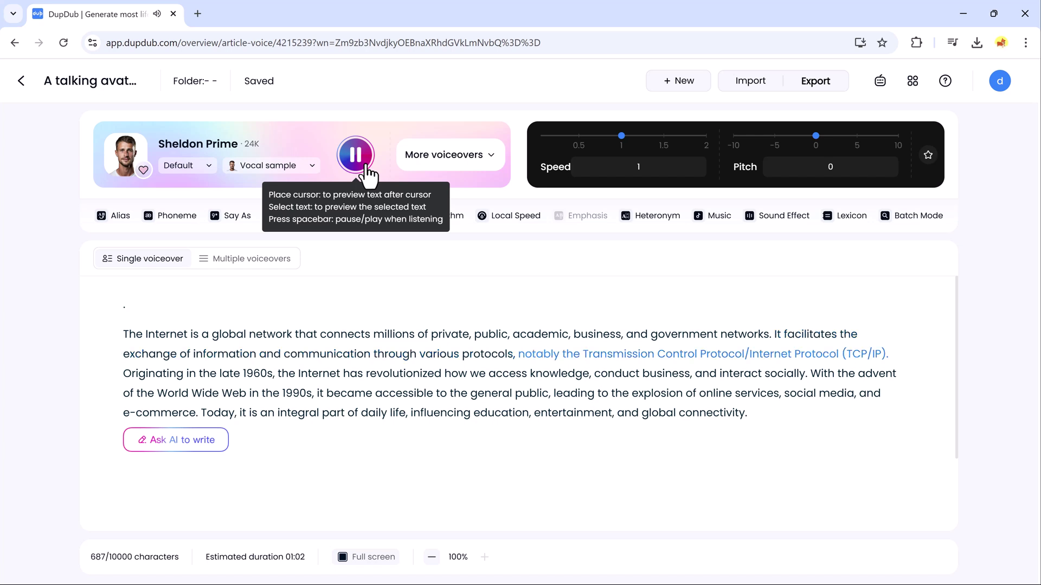
Export the voiceover as an MP3 audio file and download it.
left_click(815, 83)
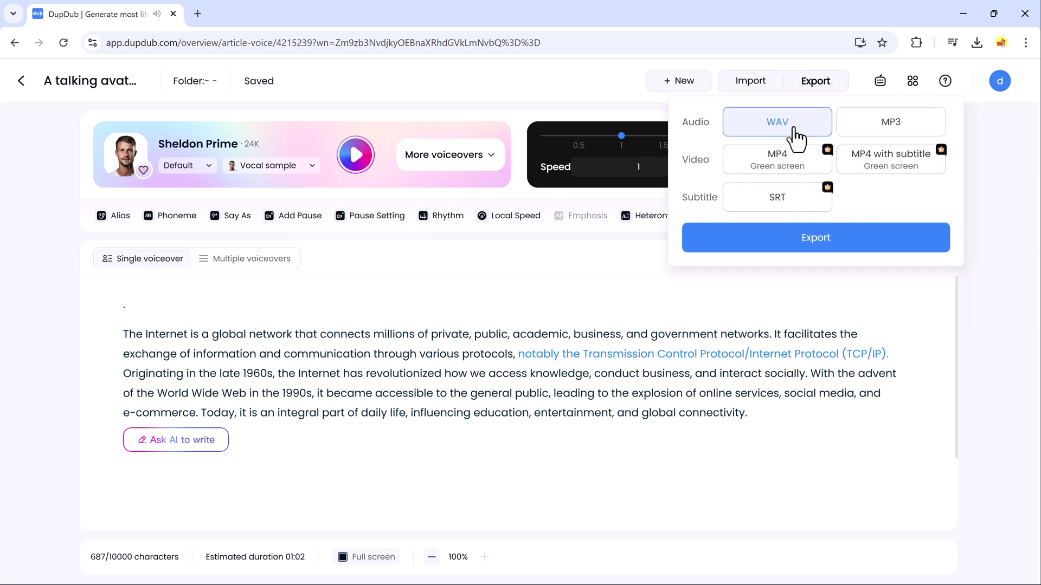
left_click(889, 122)
left_click(838, 239)
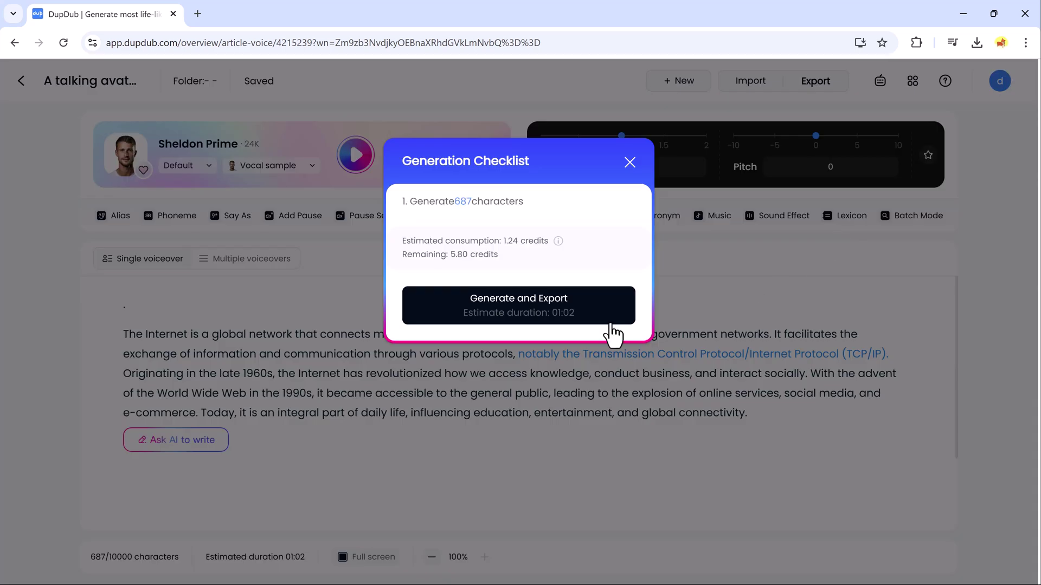
left_click(567, 309)
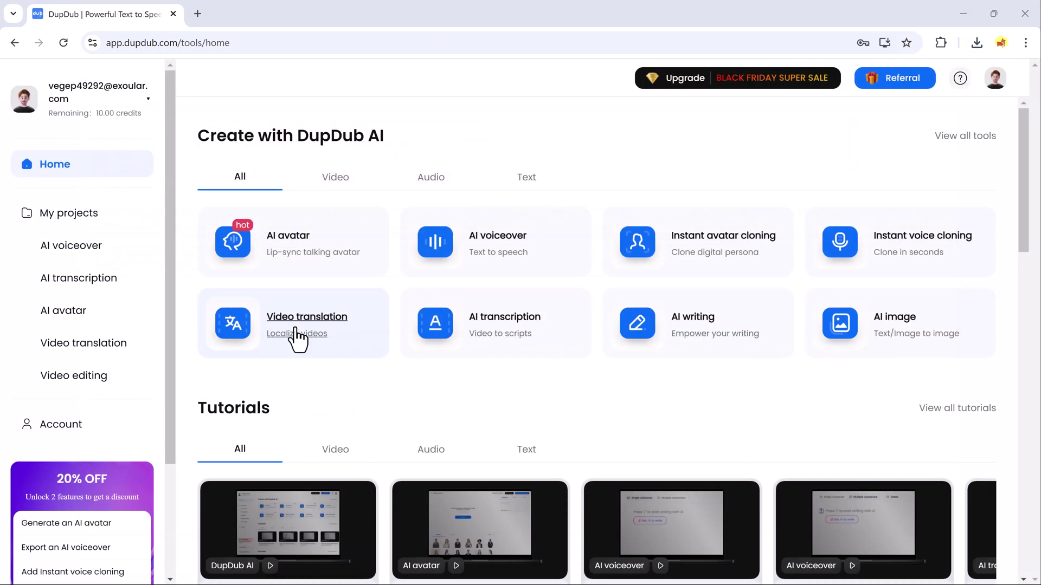
Start a new video translation project from a pasted YouTube video link.
left_click(295, 336)
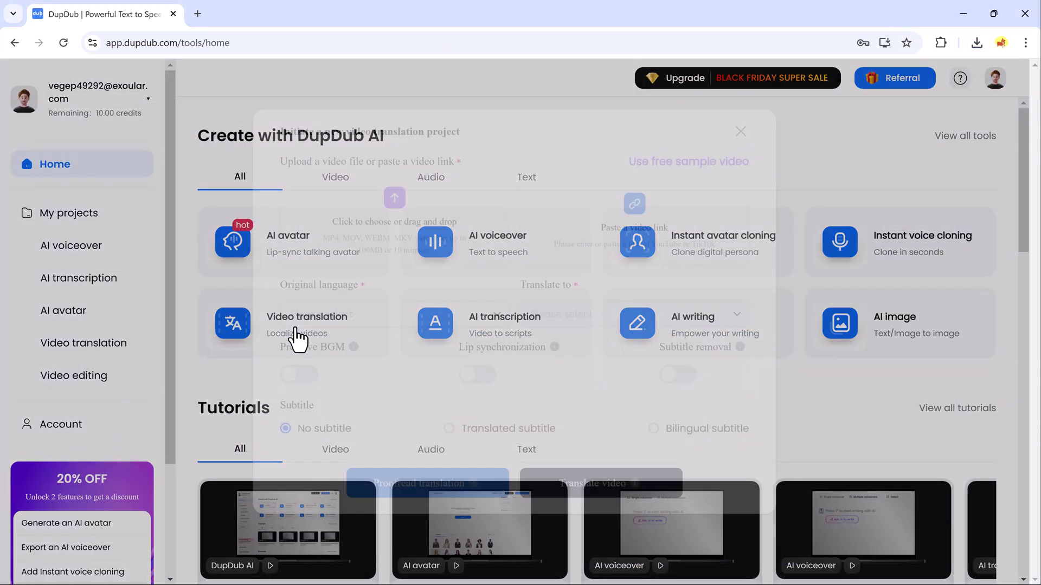
left_click(587, 240)
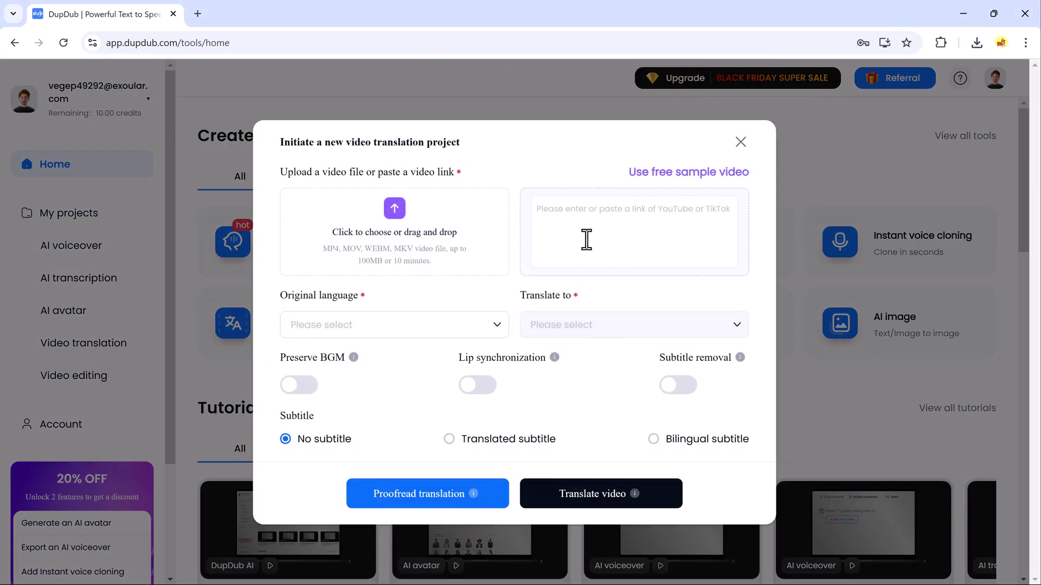
right_click(607, 219)
left_click(640, 364)
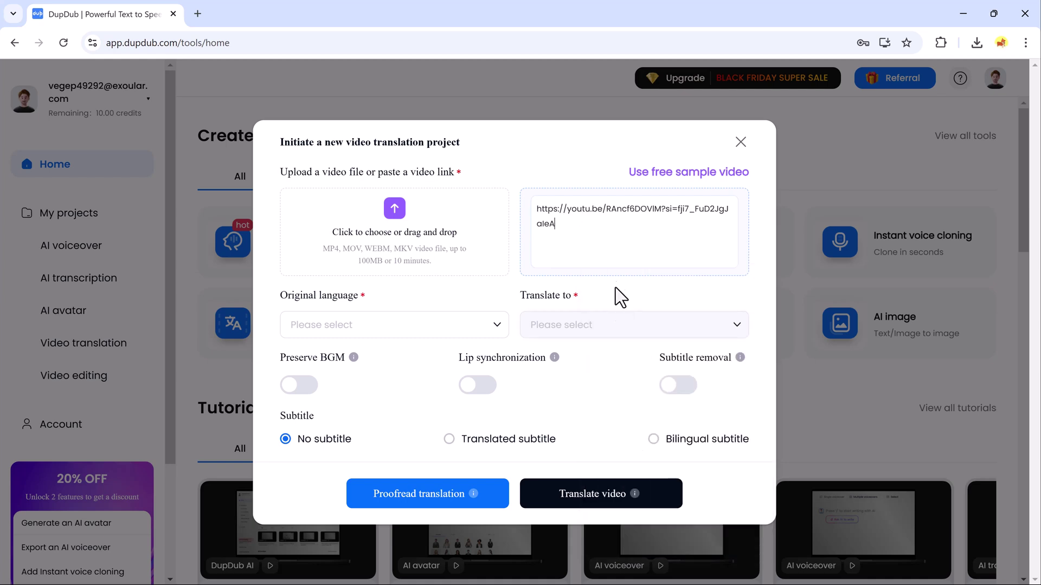
Translate from English to German with lip synchronization enabled, and submit the video.
left_click(399, 340)
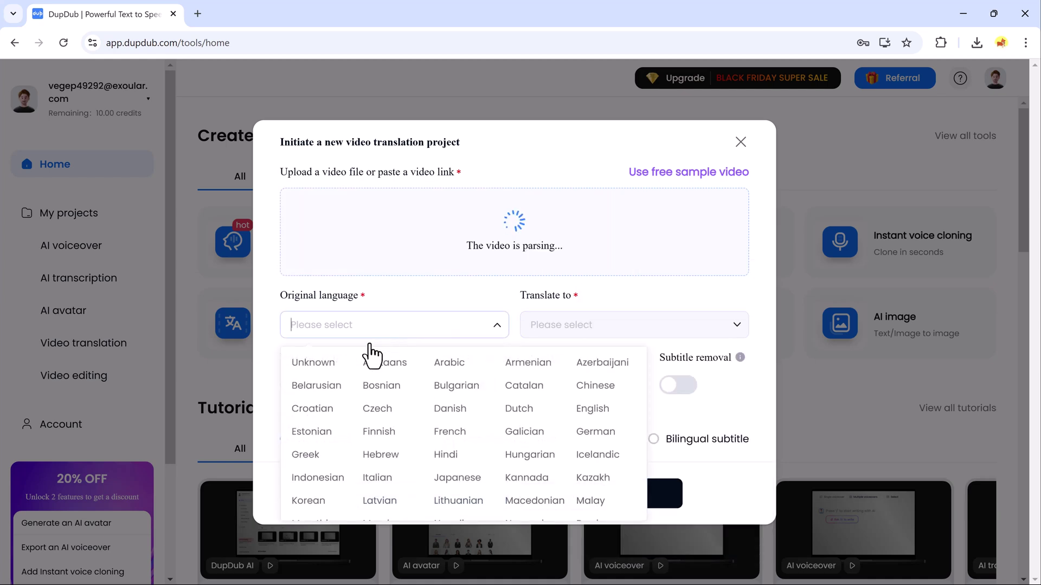
type("Eng")
left_click(324, 363)
left_click(575, 334)
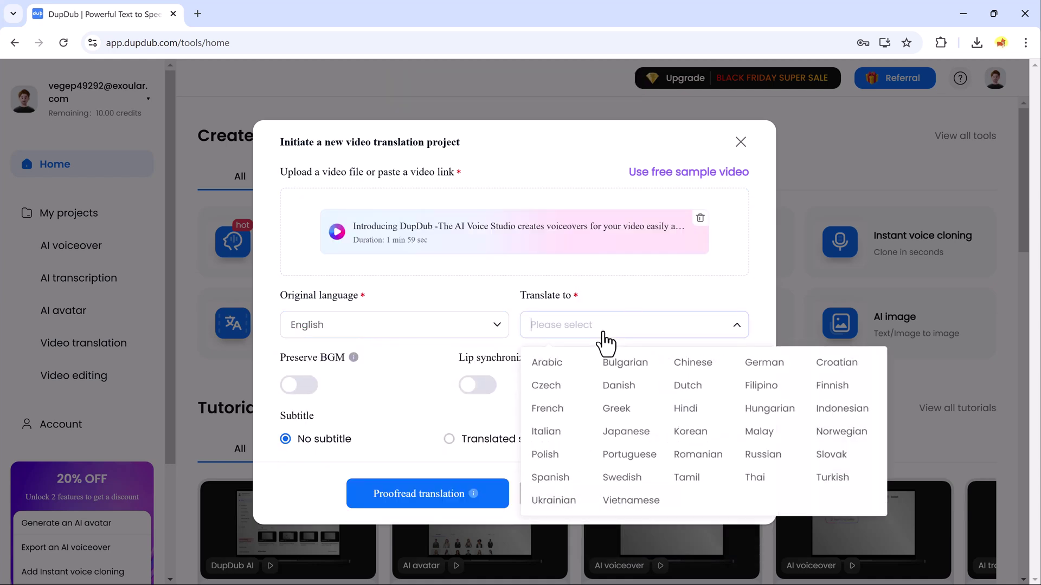
left_click(756, 362)
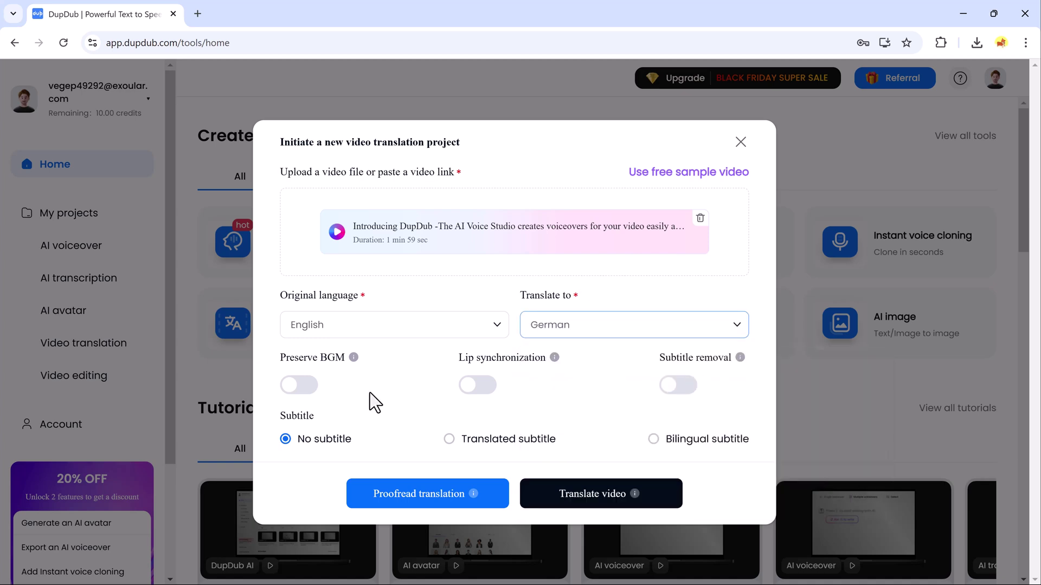
left_click(480, 386)
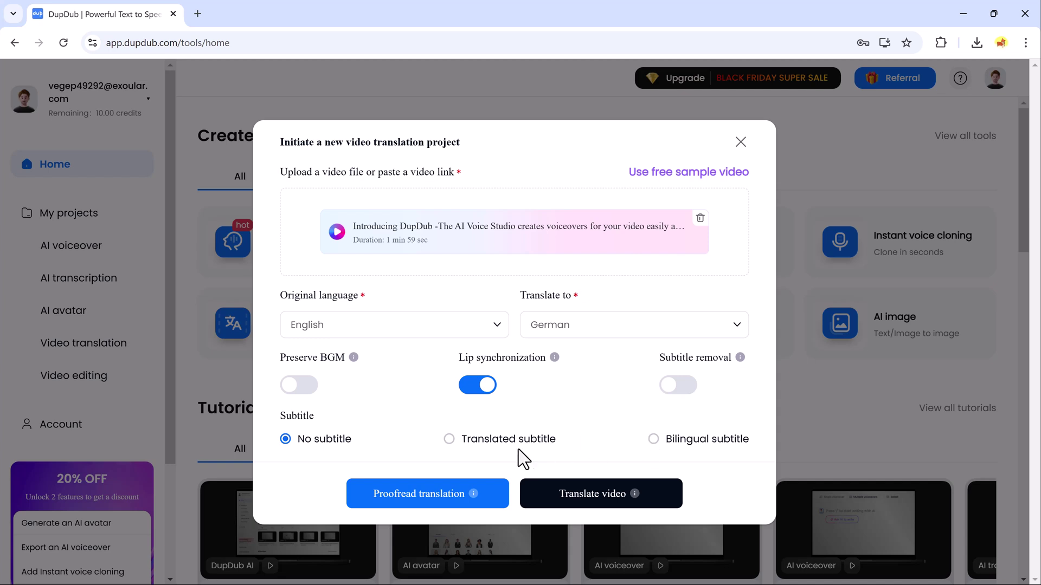
left_click(596, 494)
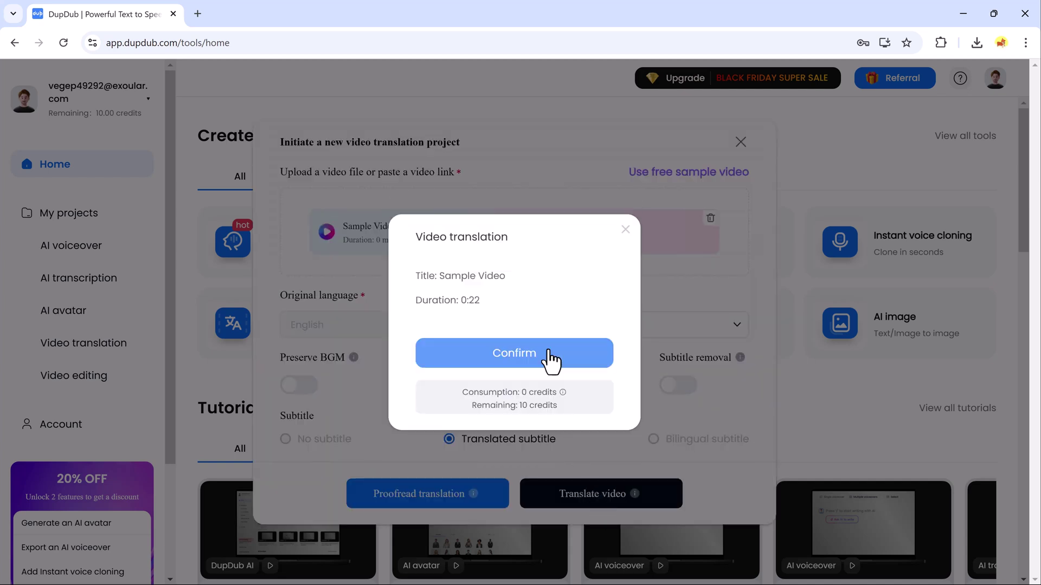
Confirm the German translation and preview the translated Sample Video.
left_click(548, 352)
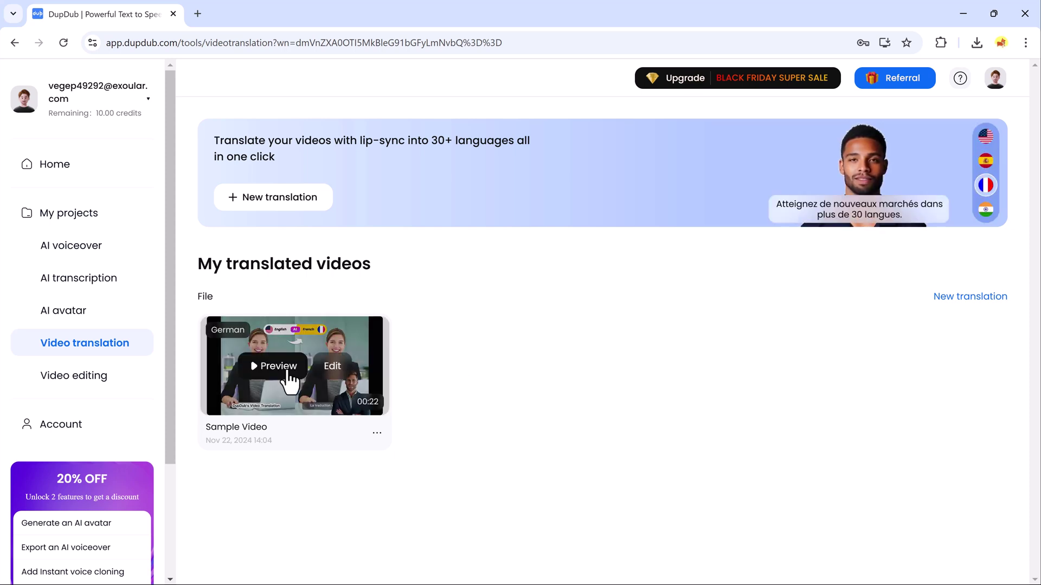
left_click(276, 366)
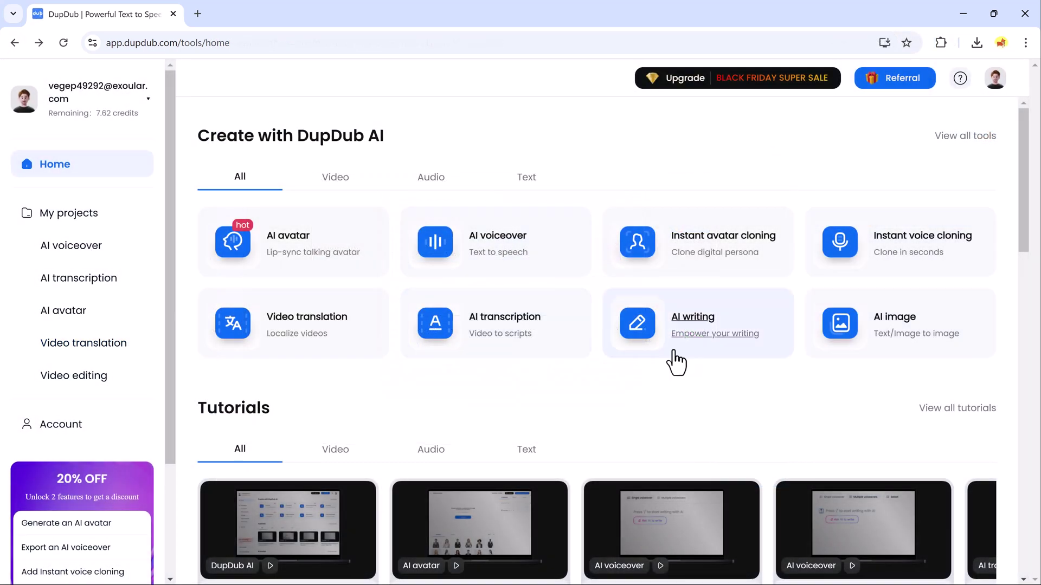
Generate 9:16 AI images of 'Men in black suit' and download the top-right one as PNG.
left_click(883, 338)
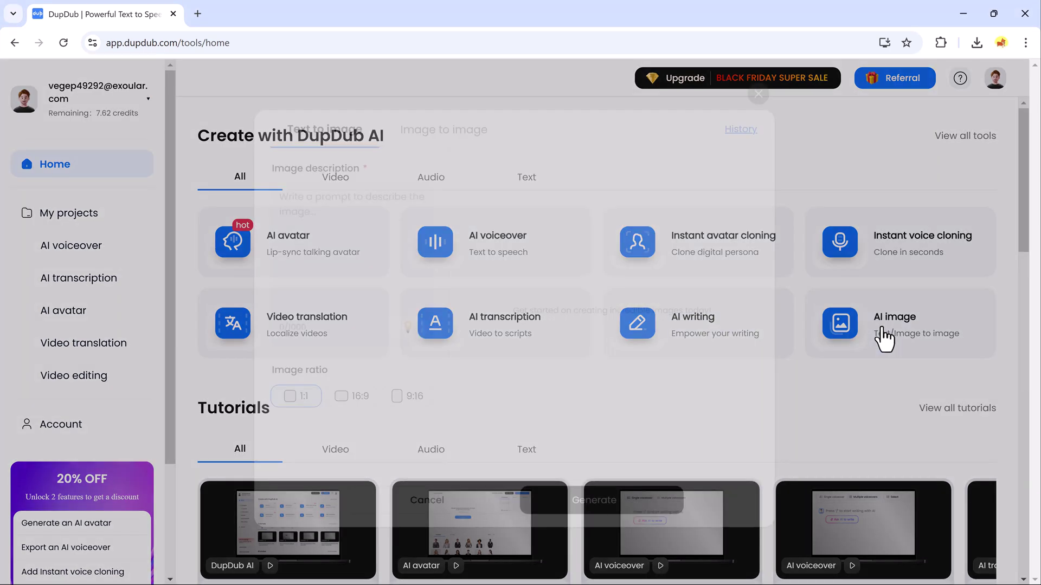
left_click(376, 260)
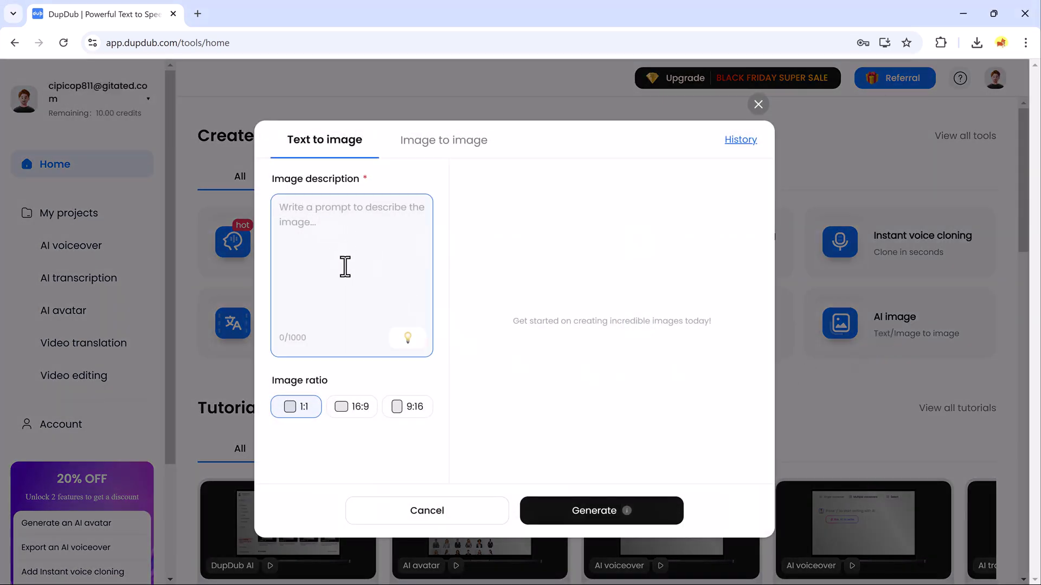
type("Men in black suit")
left_click(407, 416)
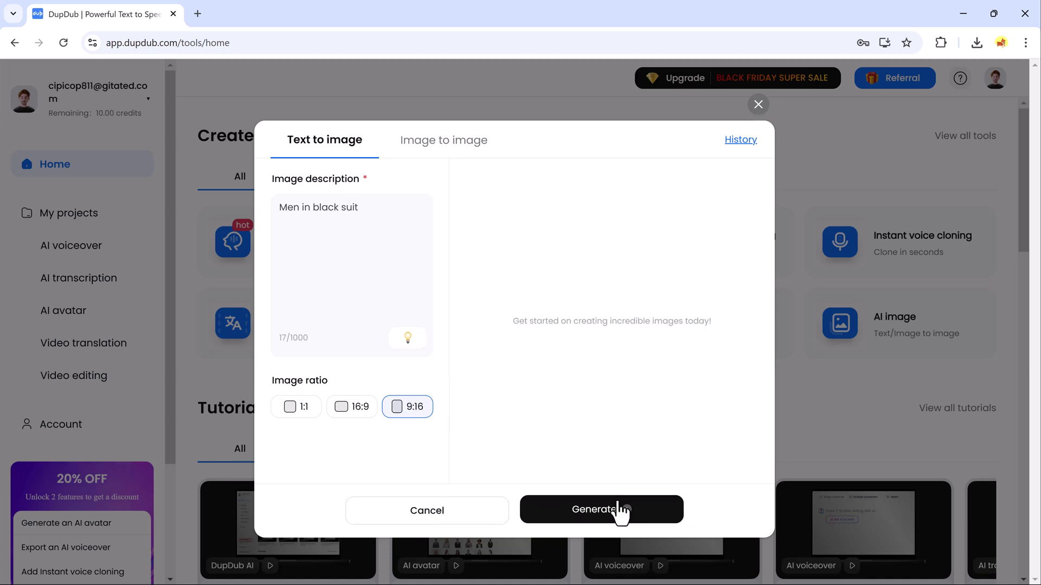
left_click(619, 512)
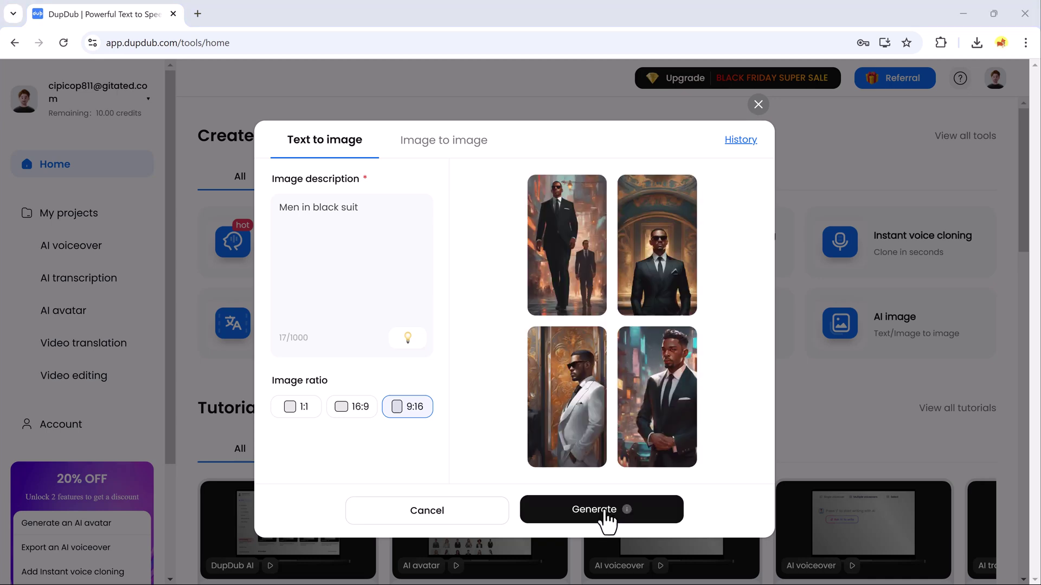
mouse_move(561, 327)
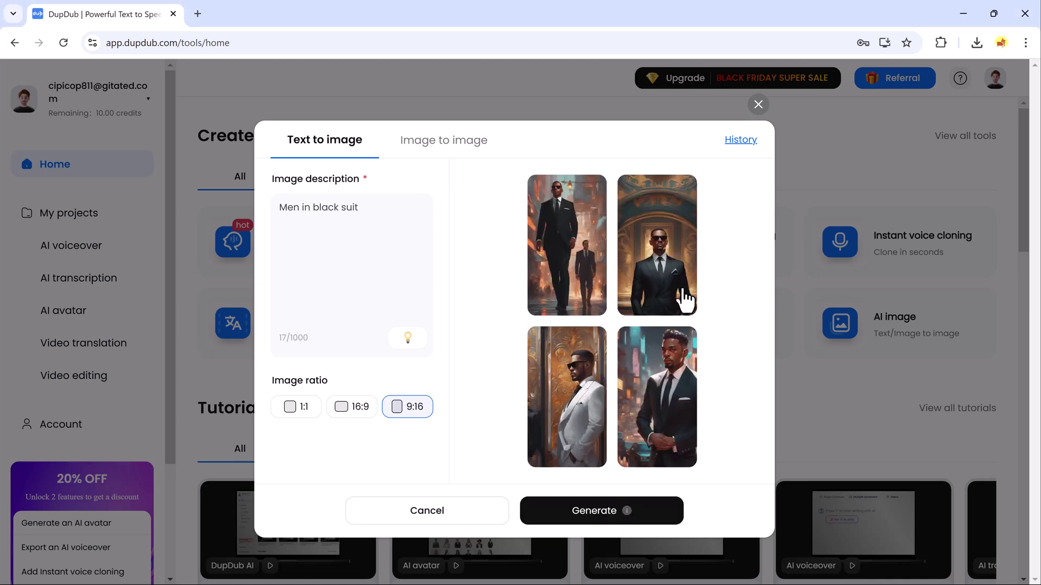
mouse_move(603, 303)
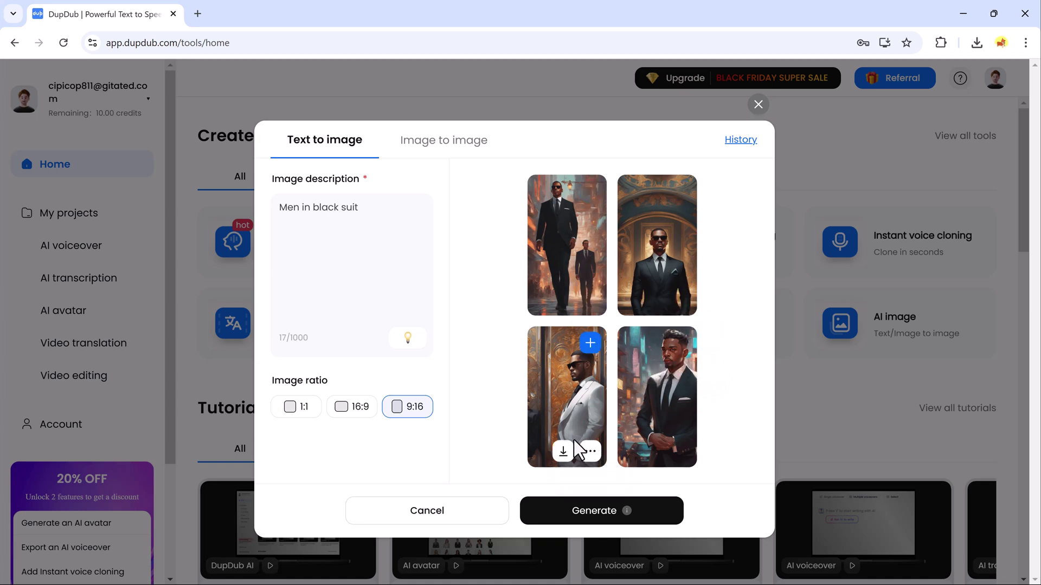
mouse_move(653, 456)
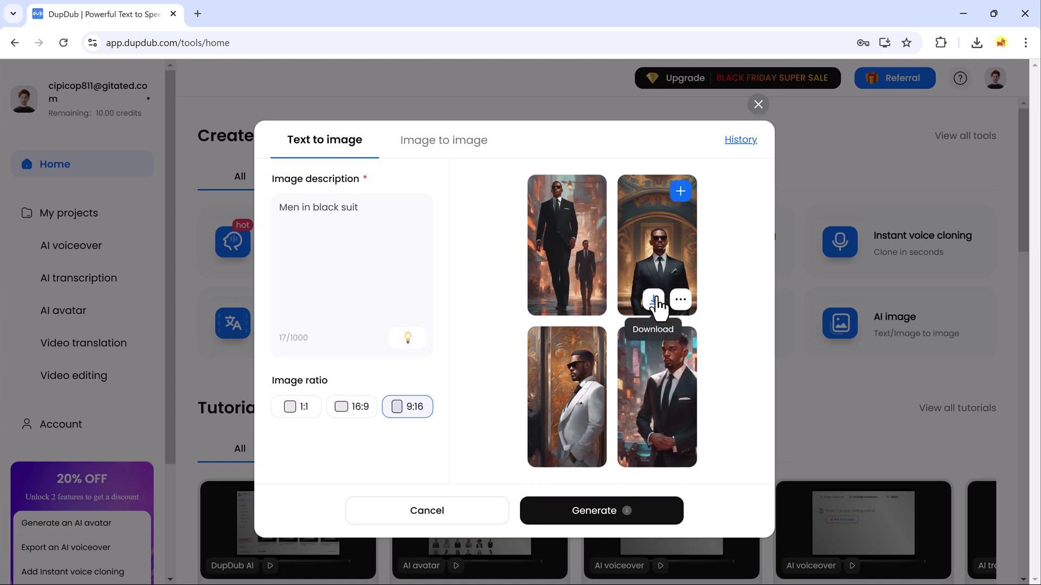
left_click(654, 301)
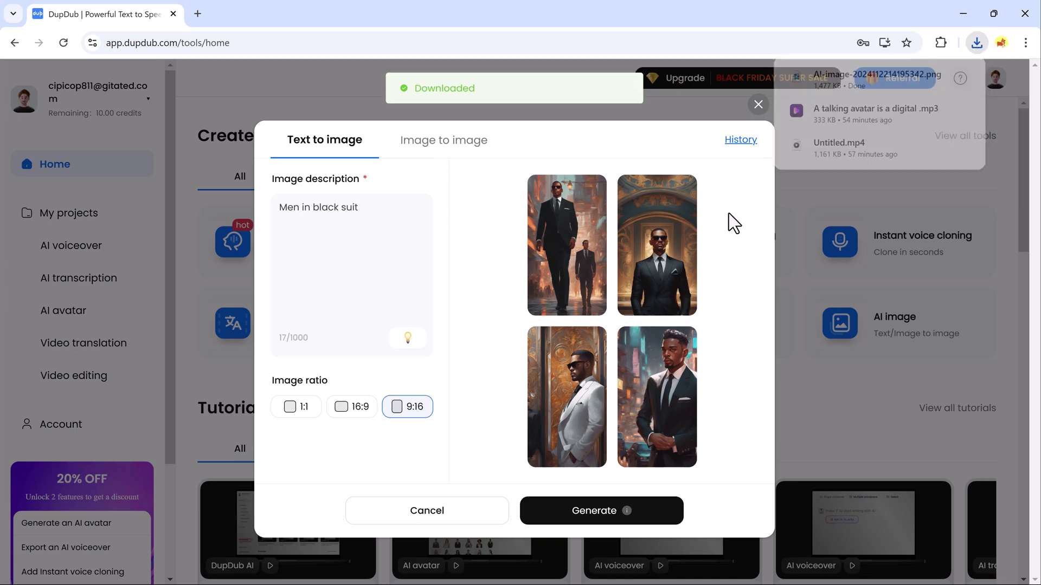
left_click(758, 105)
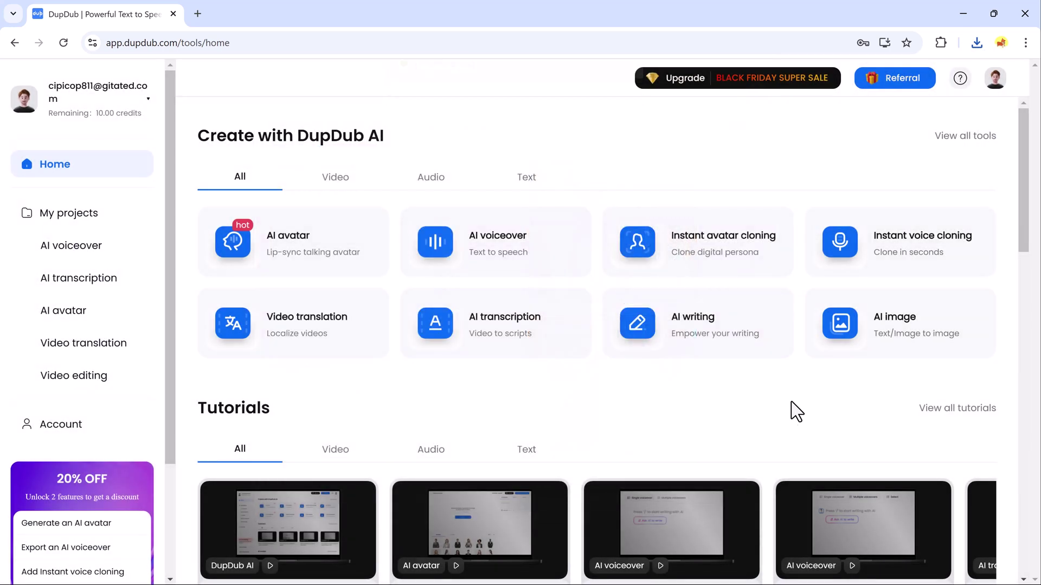